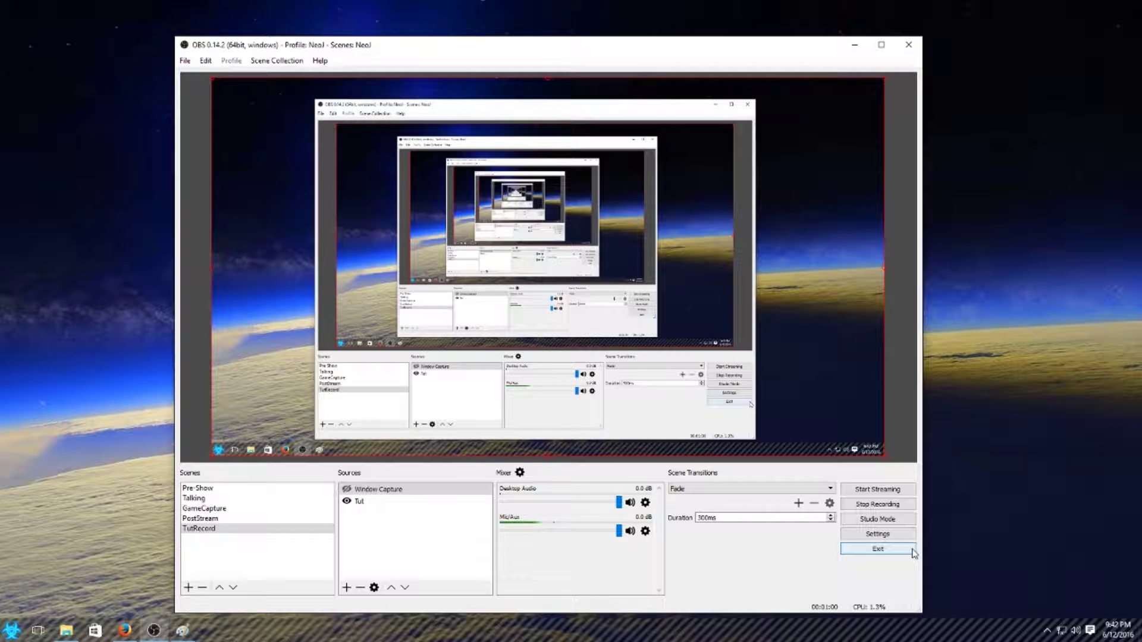
# Open the Output settings and compare the Streaming and Recording tabs.
pyautogui.click(877, 534)
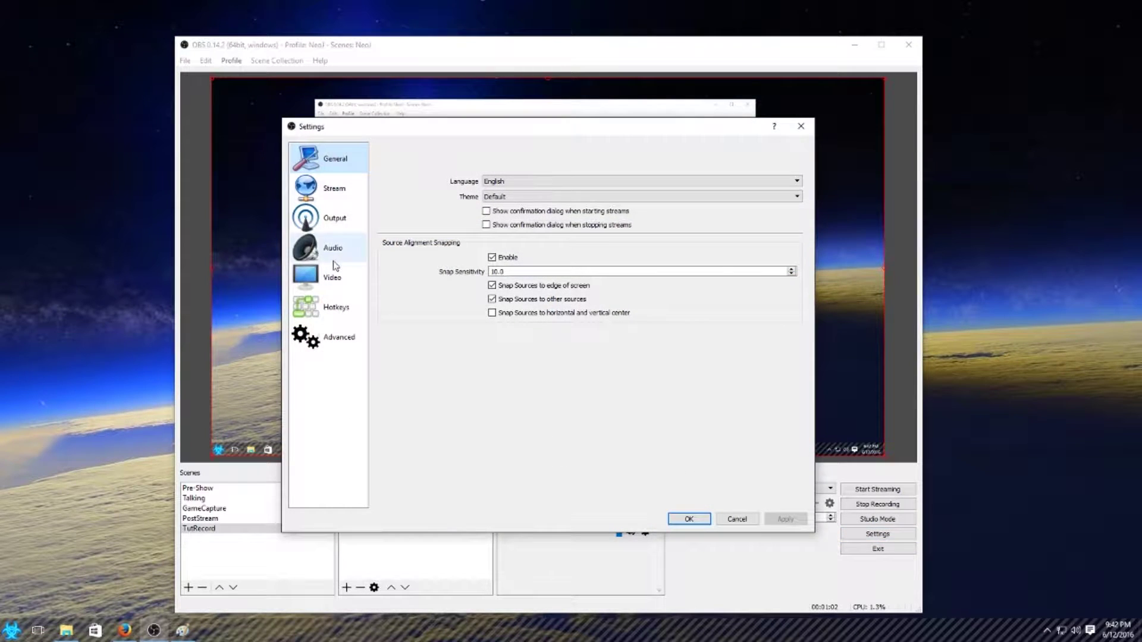
pyautogui.click(311, 220)
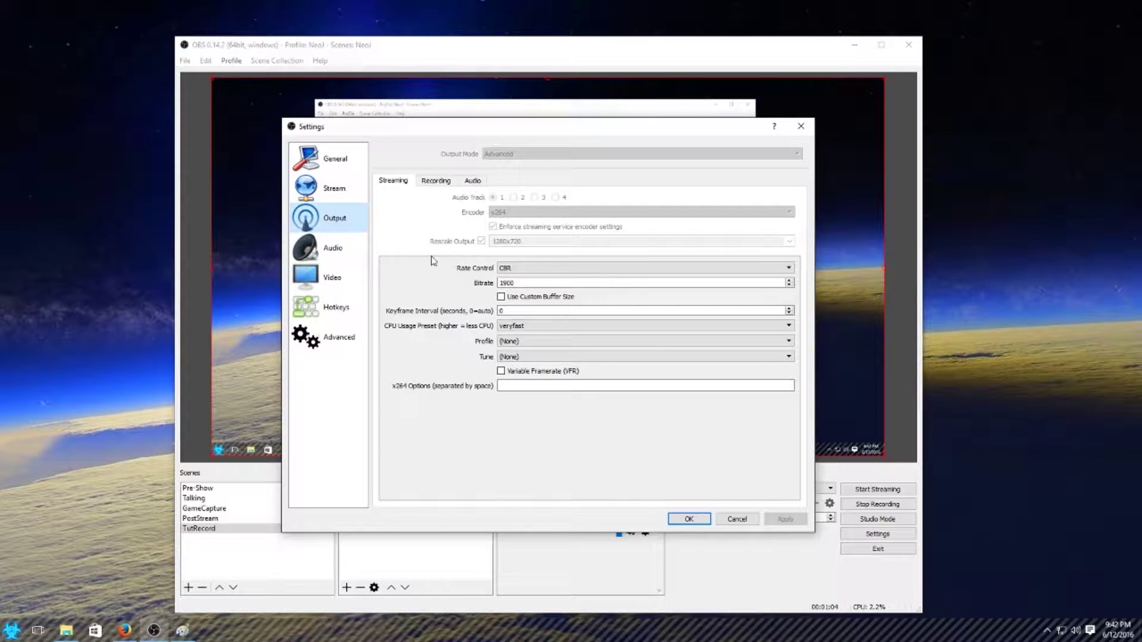
pyautogui.click(433, 181)
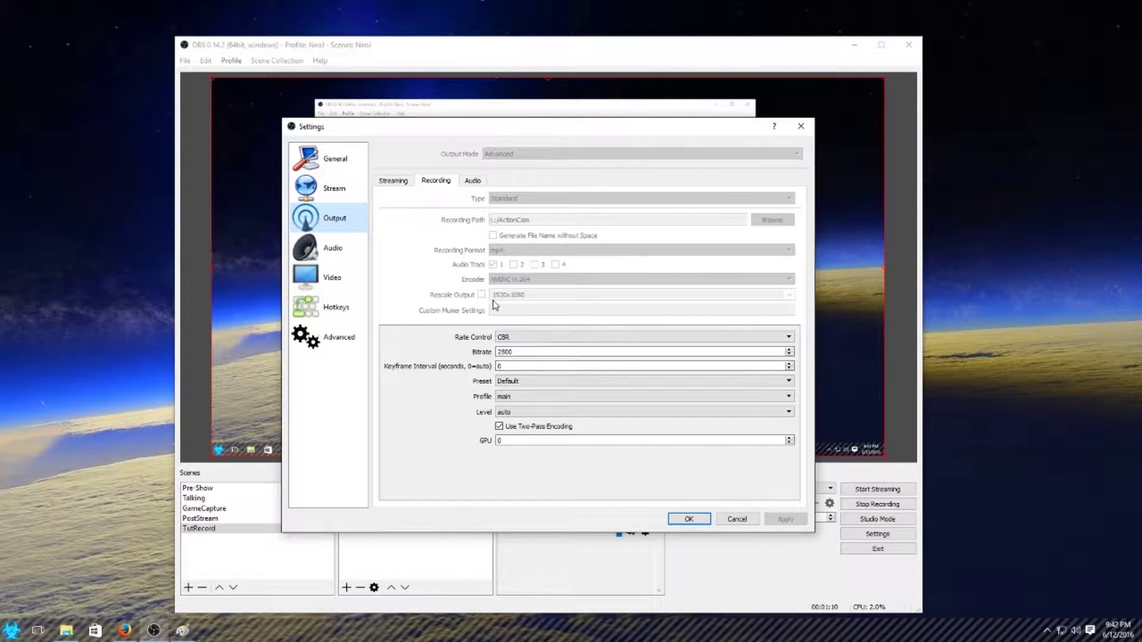
pyautogui.click(392, 181)
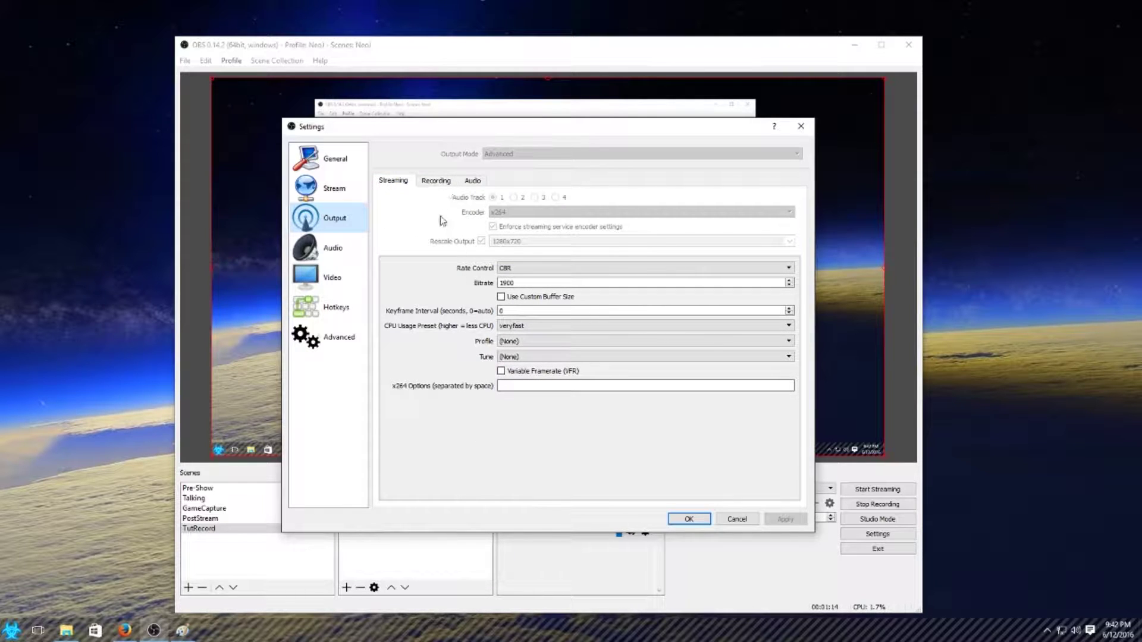
pyautogui.click(432, 181)
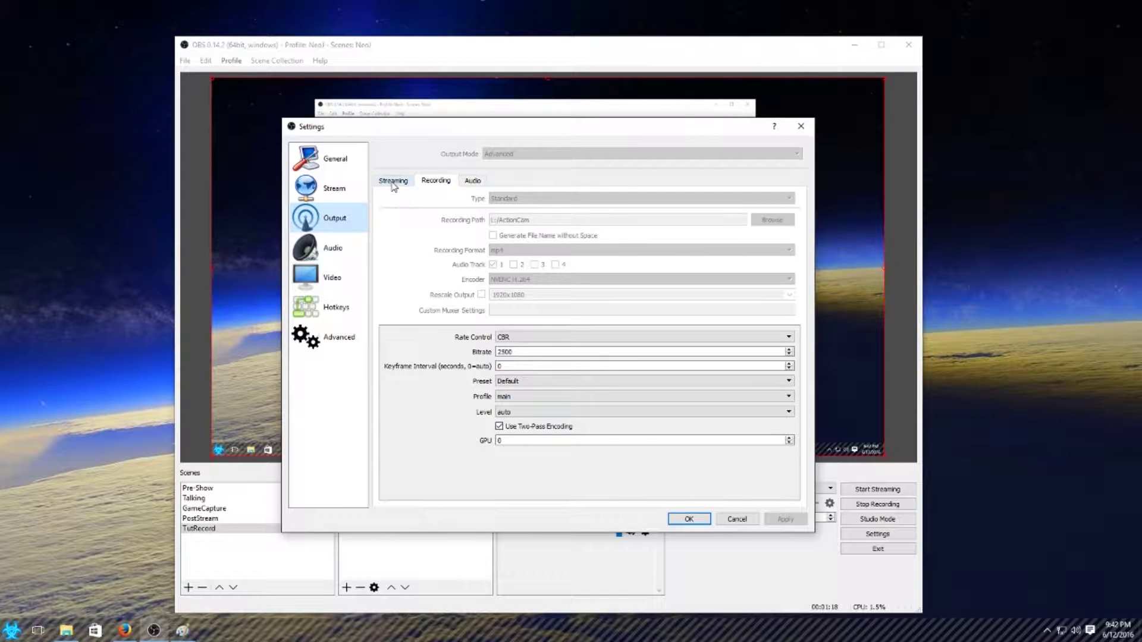
pyautogui.click(393, 182)
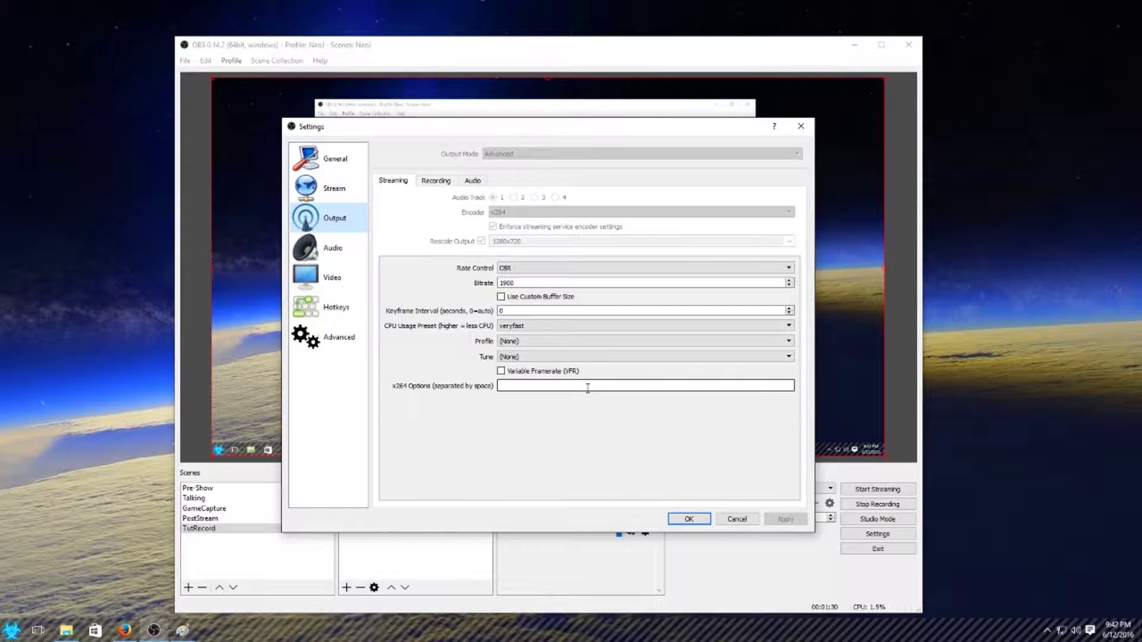
# Keep recording rate control on CBR with the NVENC H.264 encoder at 2500 bitrate.
pyautogui.click(436, 181)
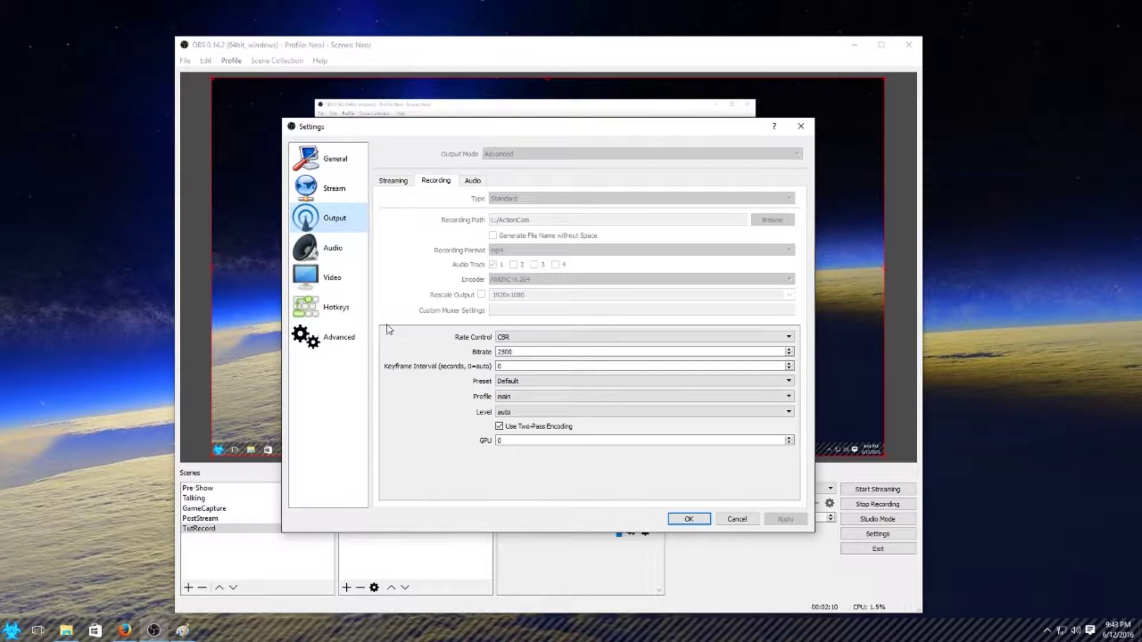
pyautogui.click(514, 343)
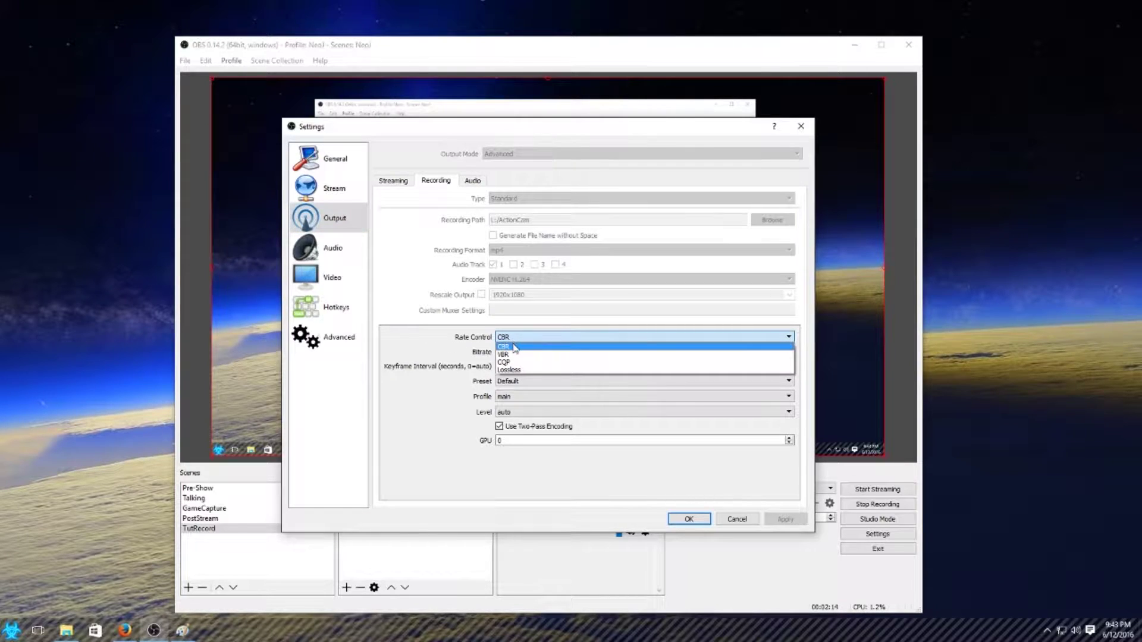
pyautogui.click(433, 416)
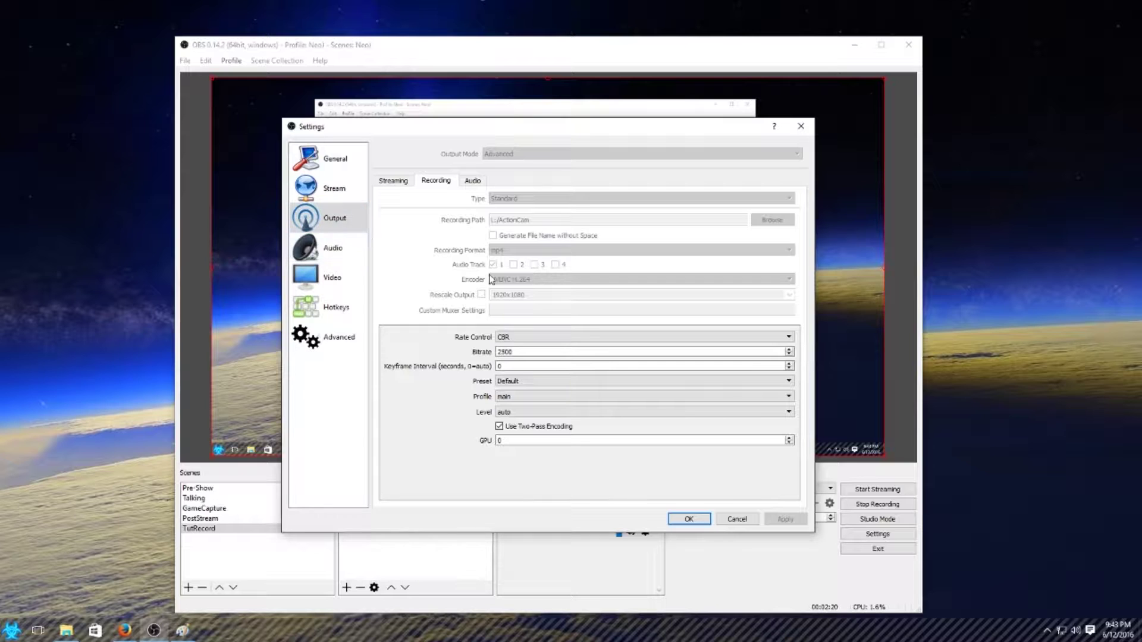
# Review the Stream, General, Video, Audio and Output pages, then cancel Settings without saving.
pyautogui.click(316, 193)
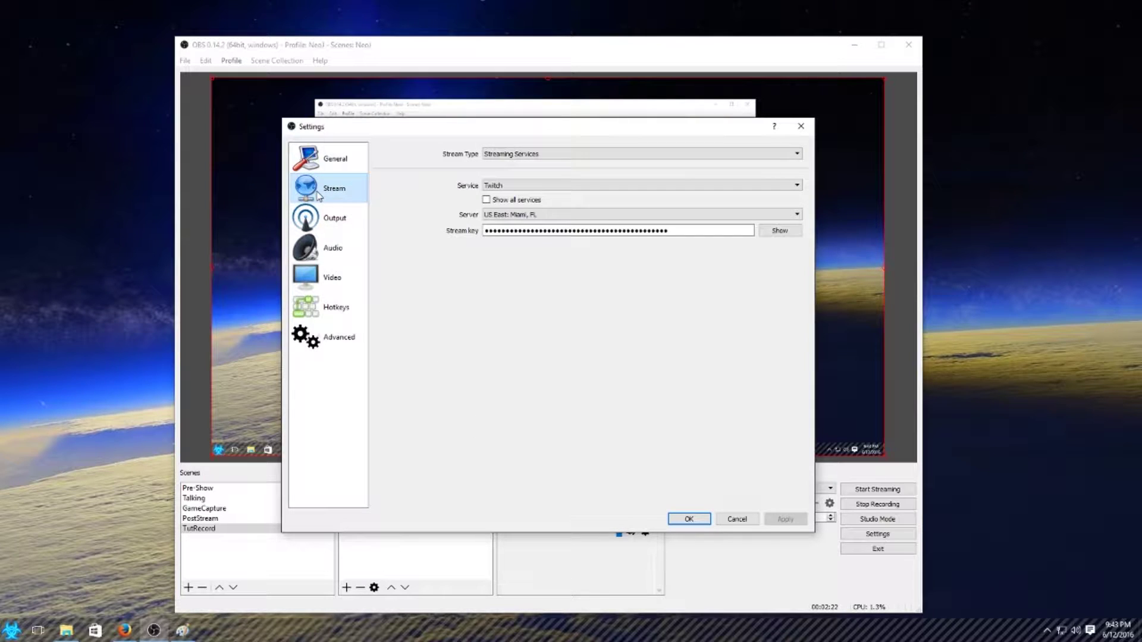
pyautogui.click(322, 161)
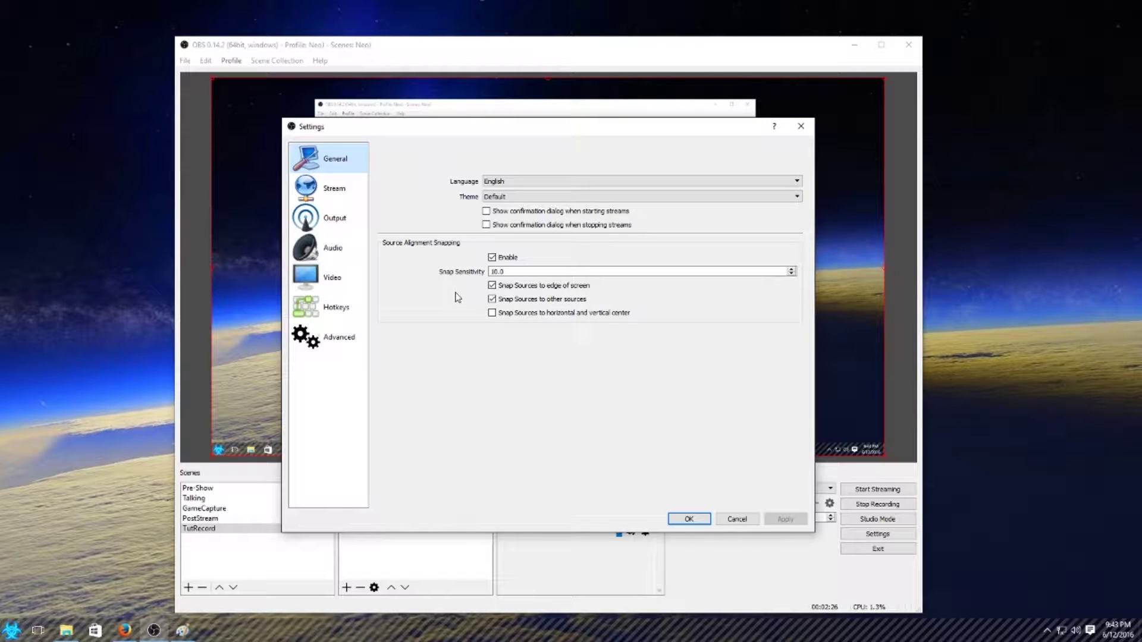
pyautogui.click(342, 283)
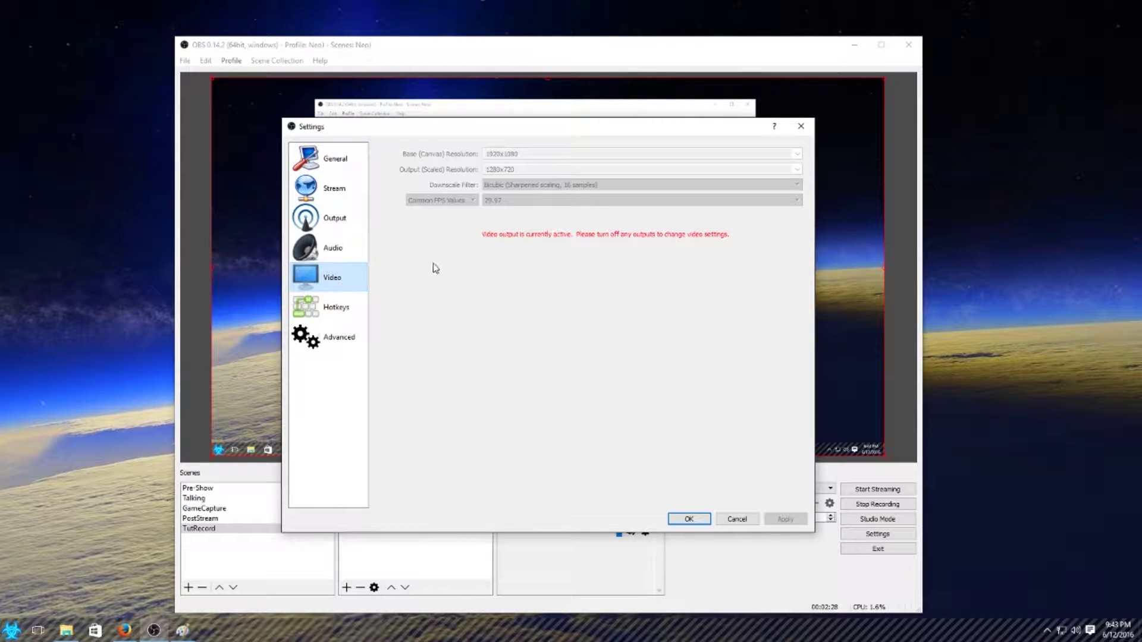
pyautogui.click(339, 250)
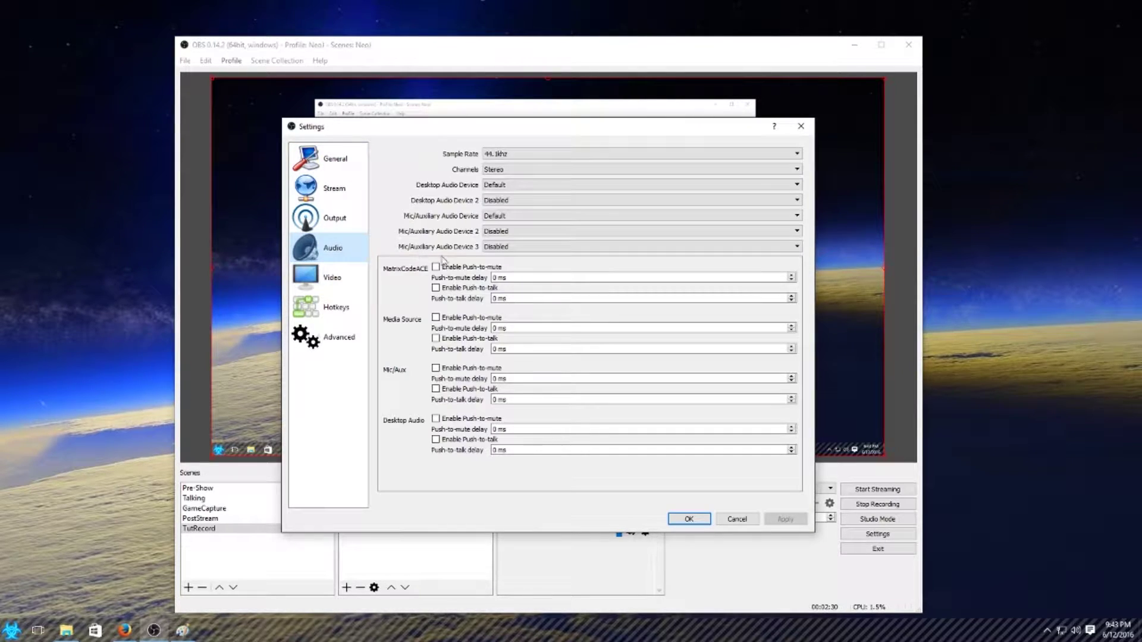
pyautogui.click(338, 221)
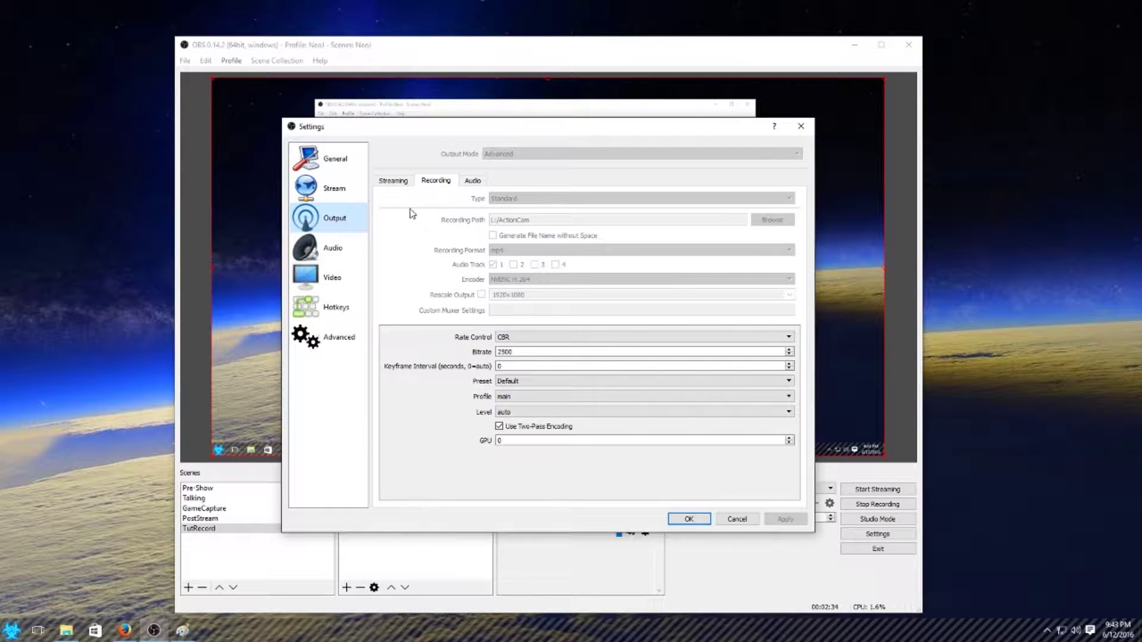
pyautogui.click(393, 181)
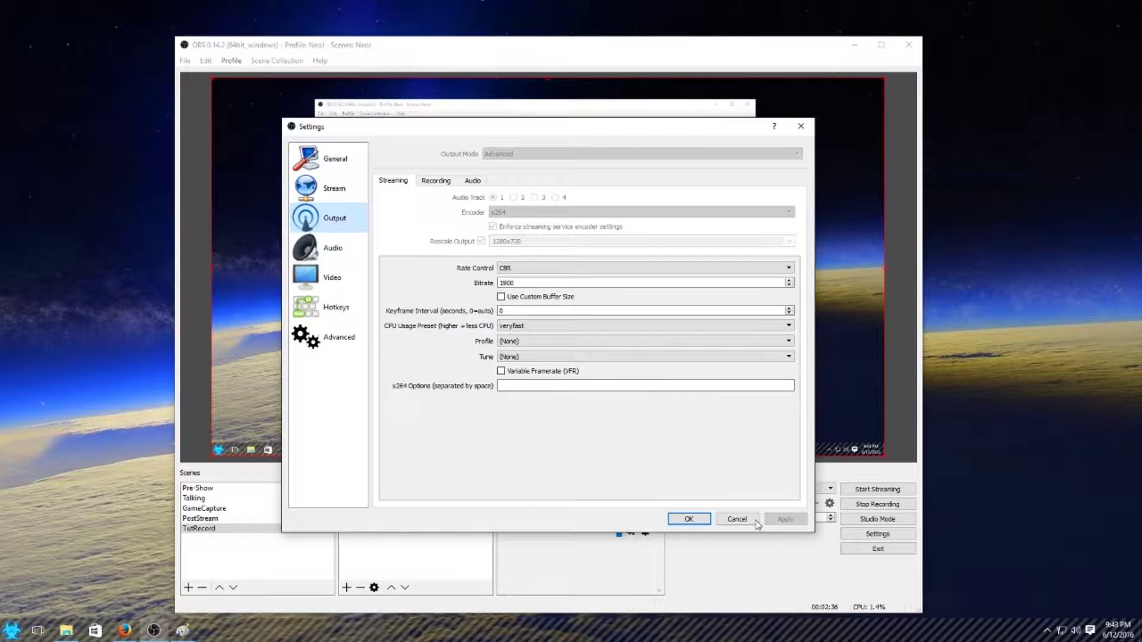
pyautogui.click(737, 519)
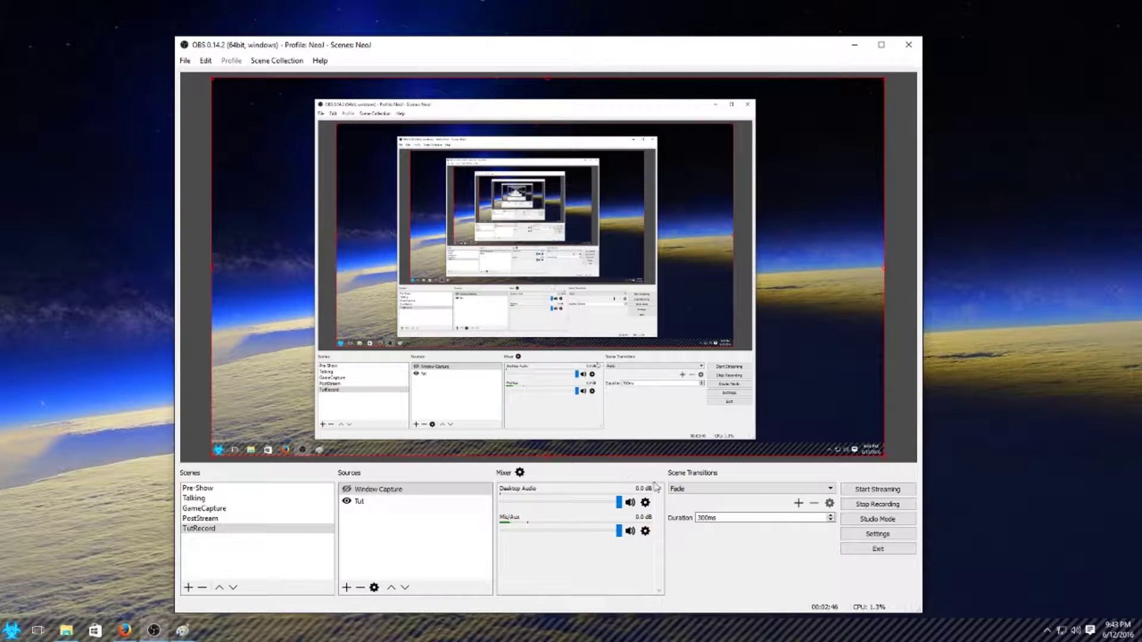
pyautogui.click(877, 535)
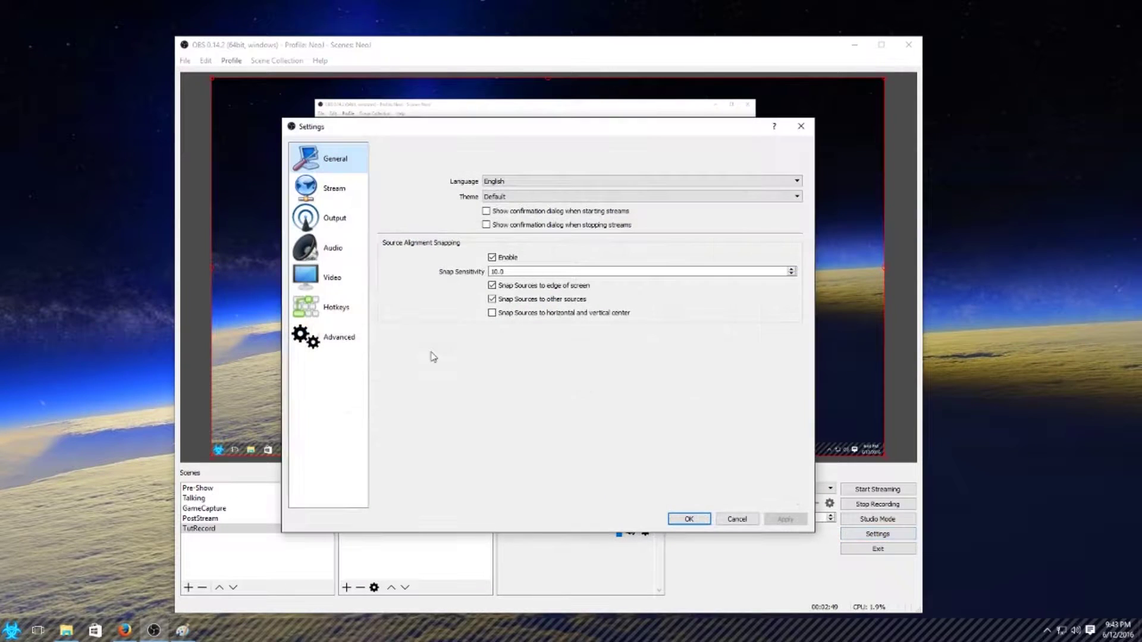
pyautogui.click(337, 188)
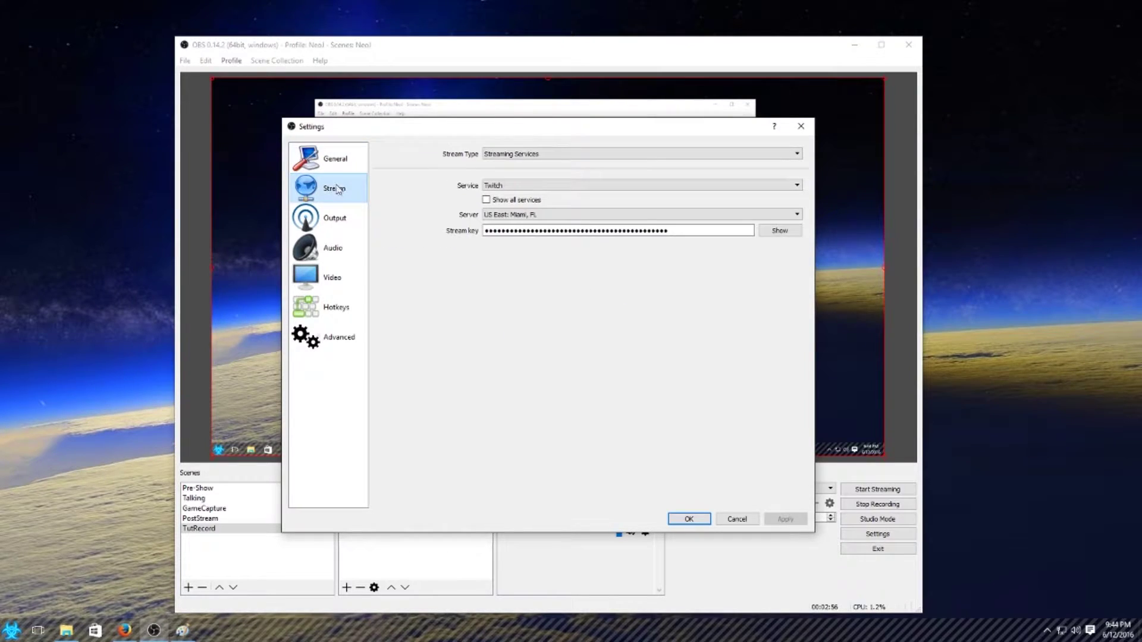
pyautogui.click(330, 220)
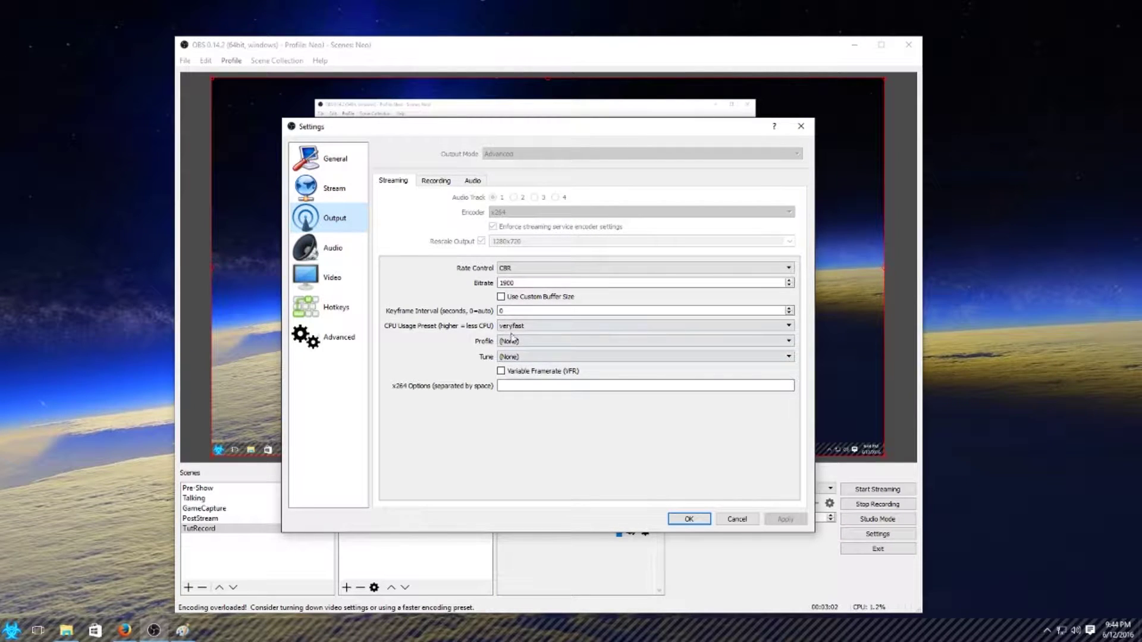
pyautogui.click(432, 181)
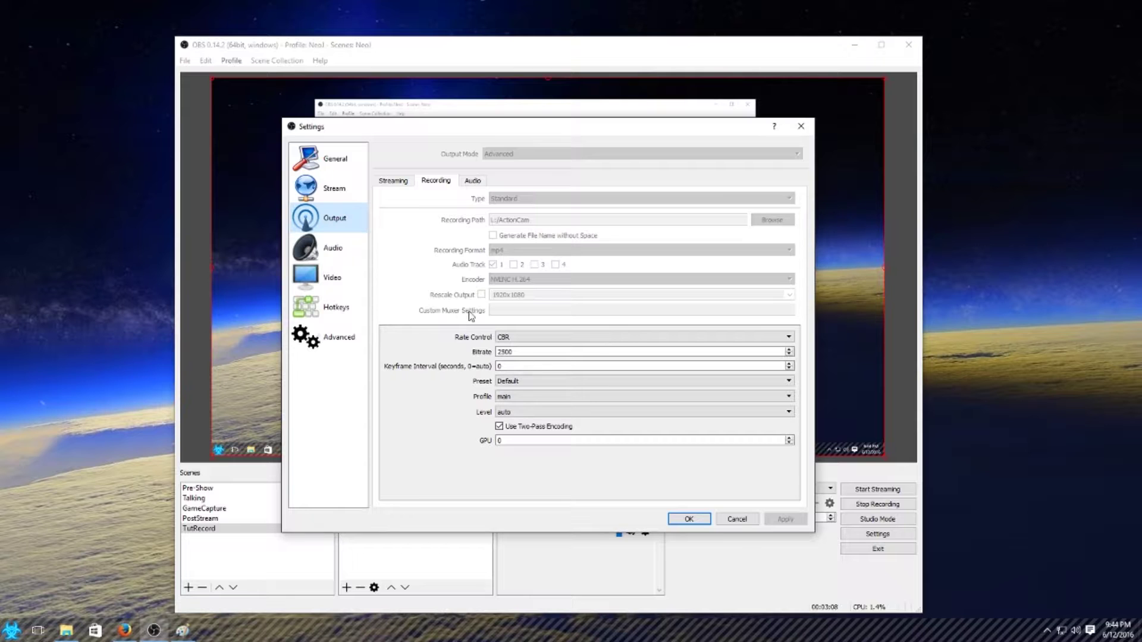
pyautogui.click(332, 256)
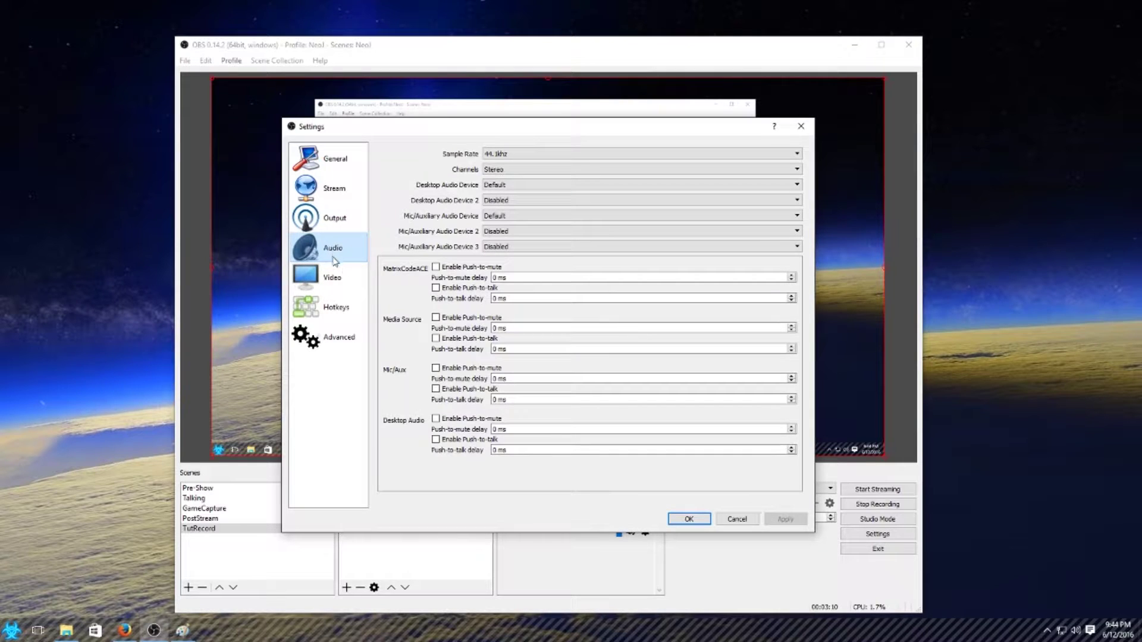
pyautogui.click(308, 286)
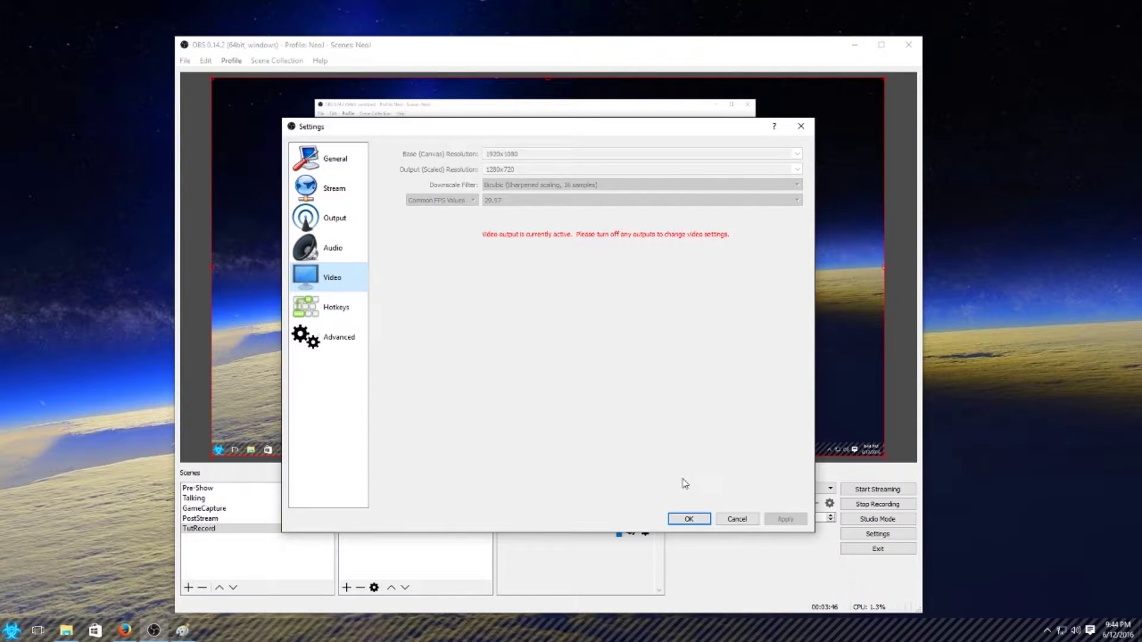
pyautogui.click(738, 519)
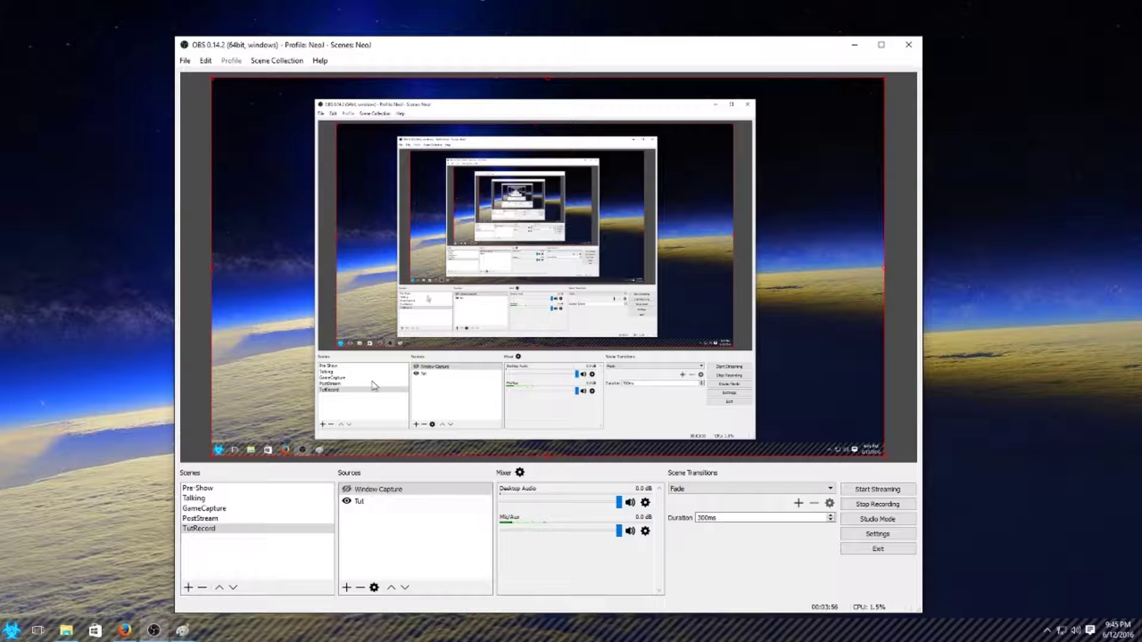
pyautogui.click(872, 534)
pyautogui.click(328, 279)
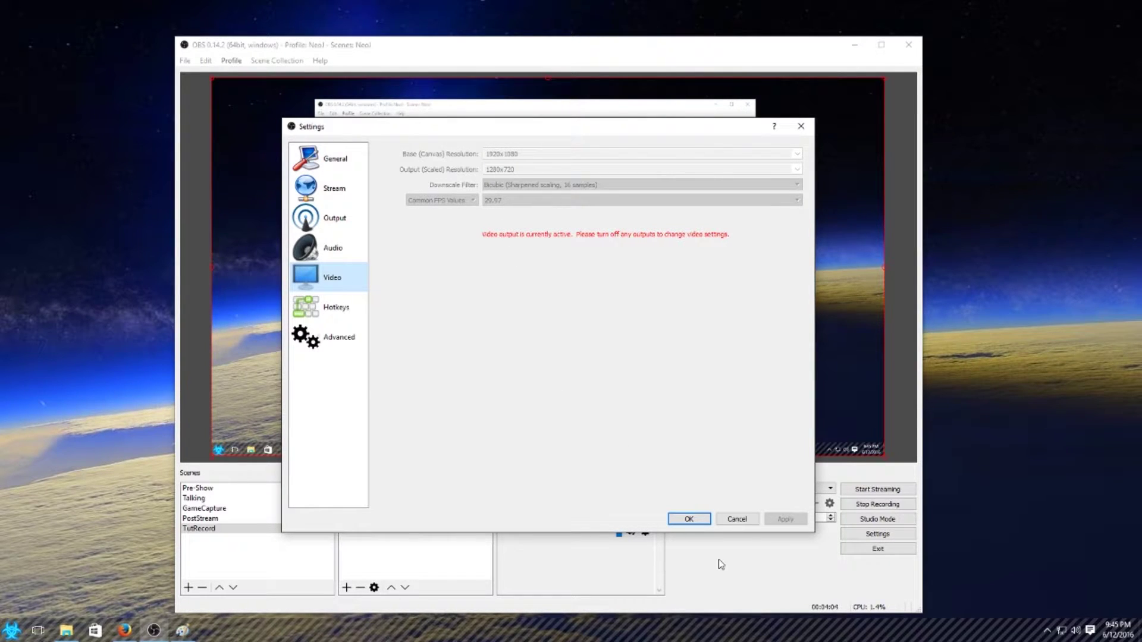
pyautogui.click(737, 520)
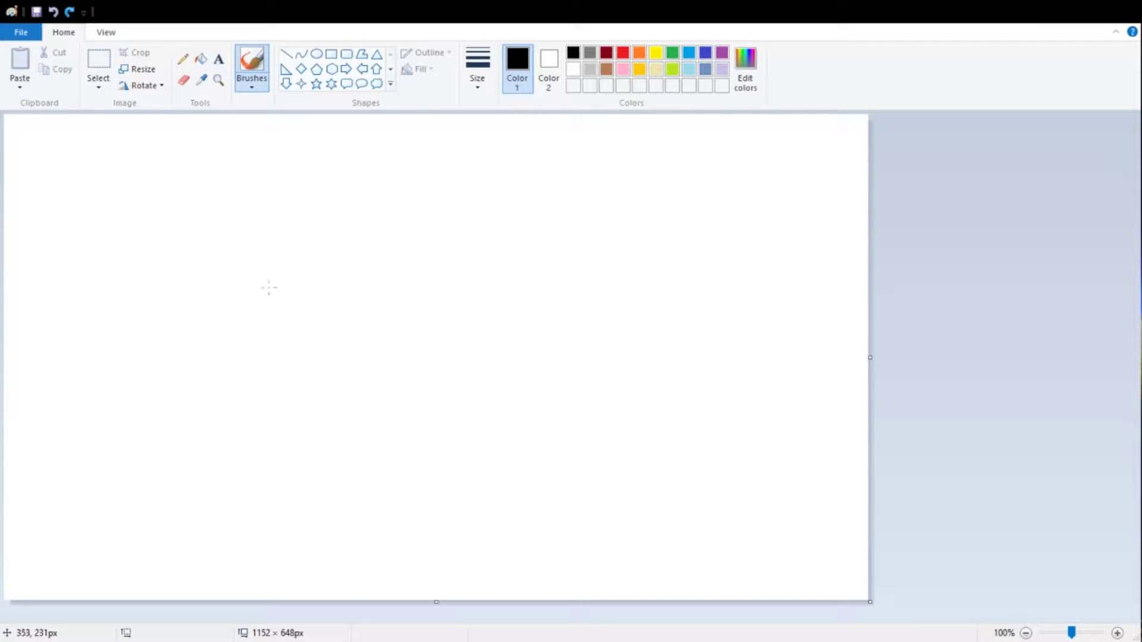
# Draw an eye outline with an iris circle and a small pupil at its centre.
pyautogui.moveTo(268, 285)
pyautogui.mouseDown()
pyautogui.moveTo(255, 307)
pyautogui.moveTo(417, 305)
pyautogui.mouseUp()
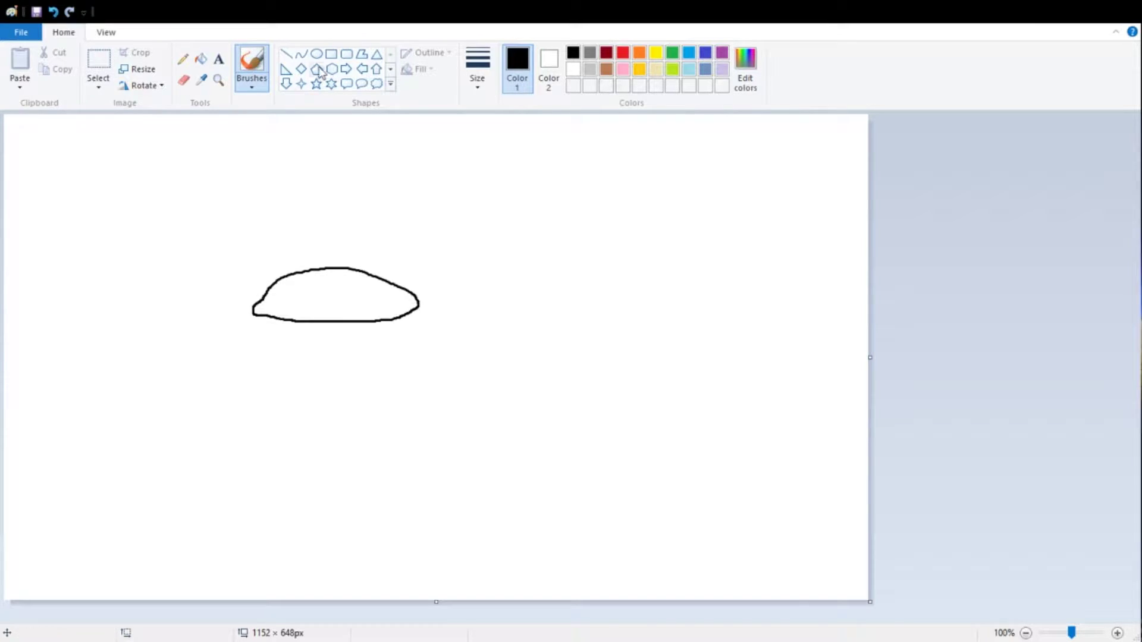
pyautogui.click(316, 53)
pyautogui.moveTo(311, 272)
pyautogui.mouseDown()
pyautogui.moveTo(367, 293)
pyautogui.moveTo(358, 318)
pyautogui.moveTo(332, 294)
pyautogui.mouseUp()
pyautogui.click(263, 156)
pyautogui.click(340, 299)
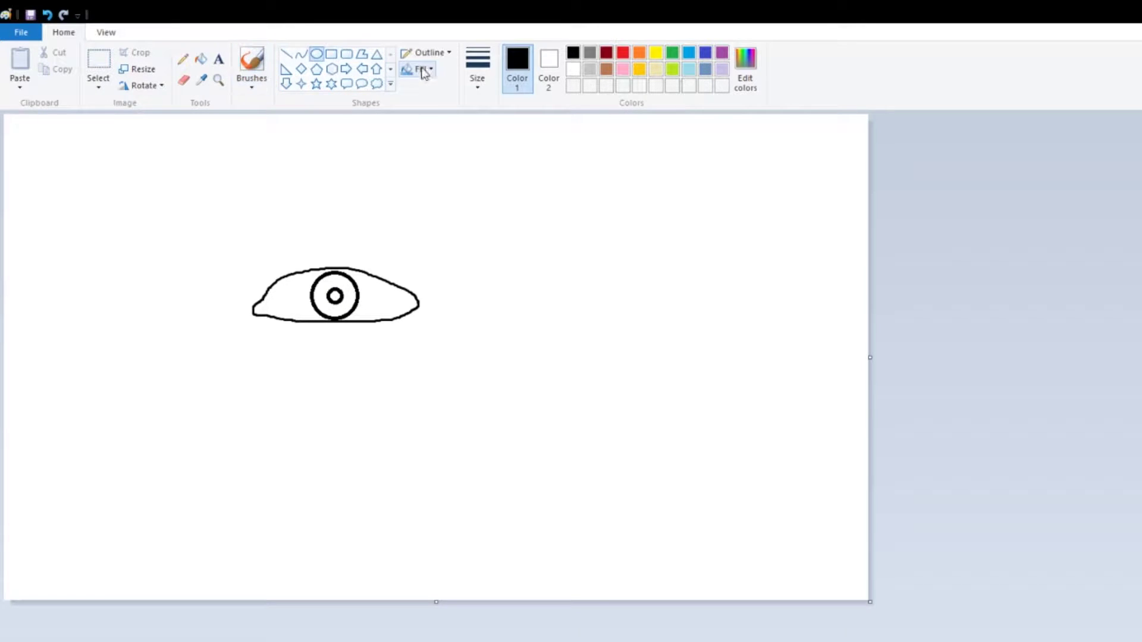
pyautogui.hotkey('ctrl', 'z')
pyautogui.moveTo(329, 290); pyautogui.dragTo(338, 299)
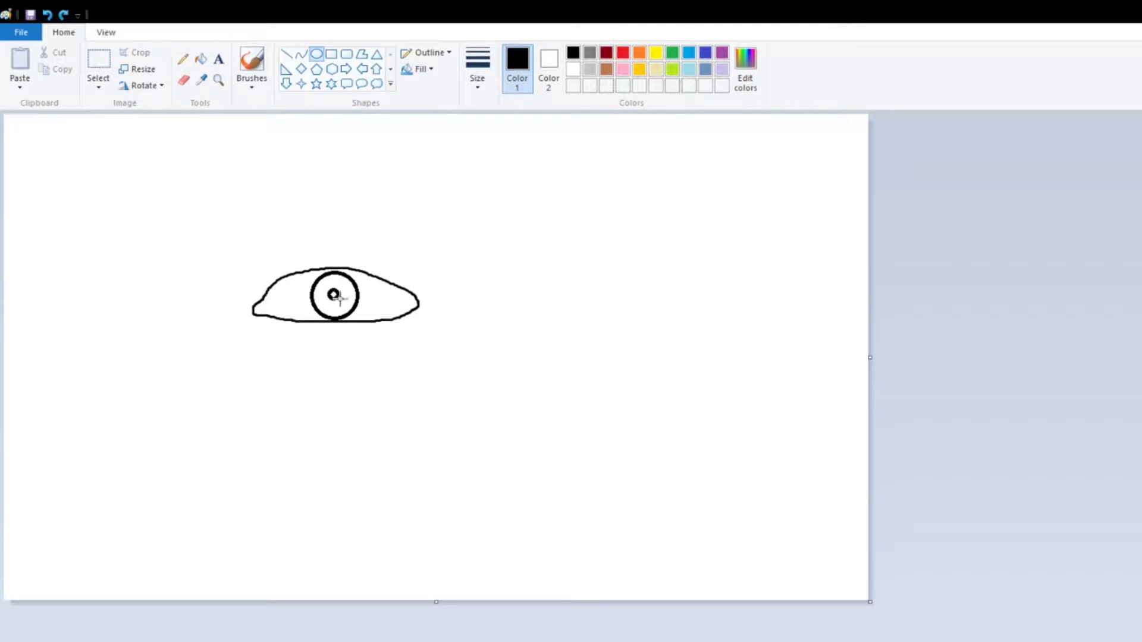
# Fill the pupil black, and the iris, its ring and the eye outline blue.
pyautogui.click(201, 58)
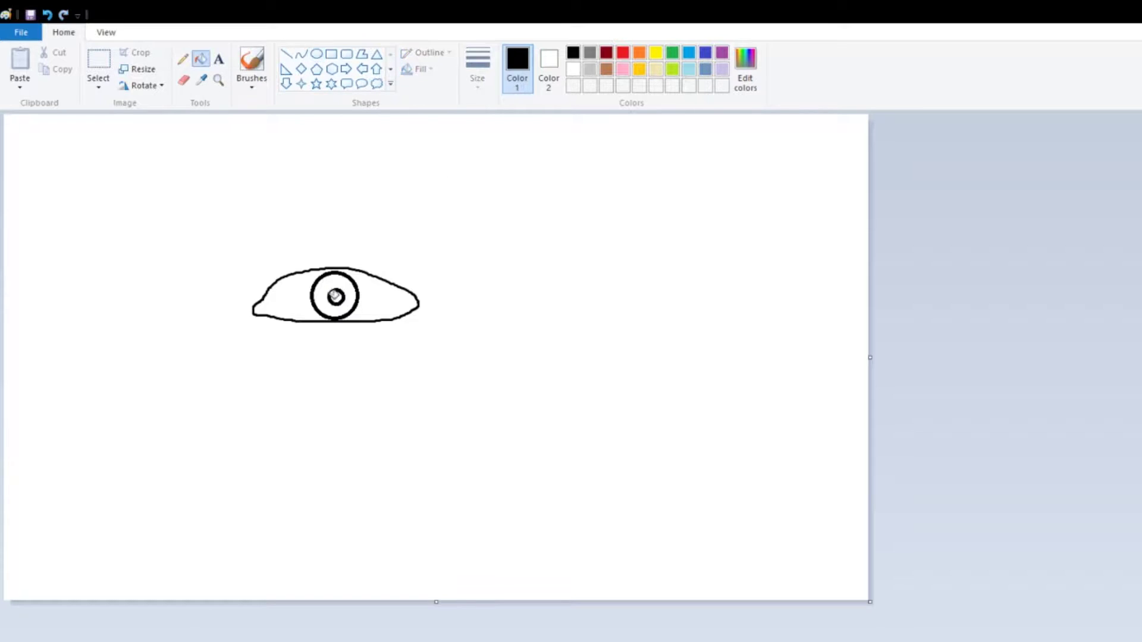
pyautogui.click(334, 296)
pyautogui.click(252, 64)
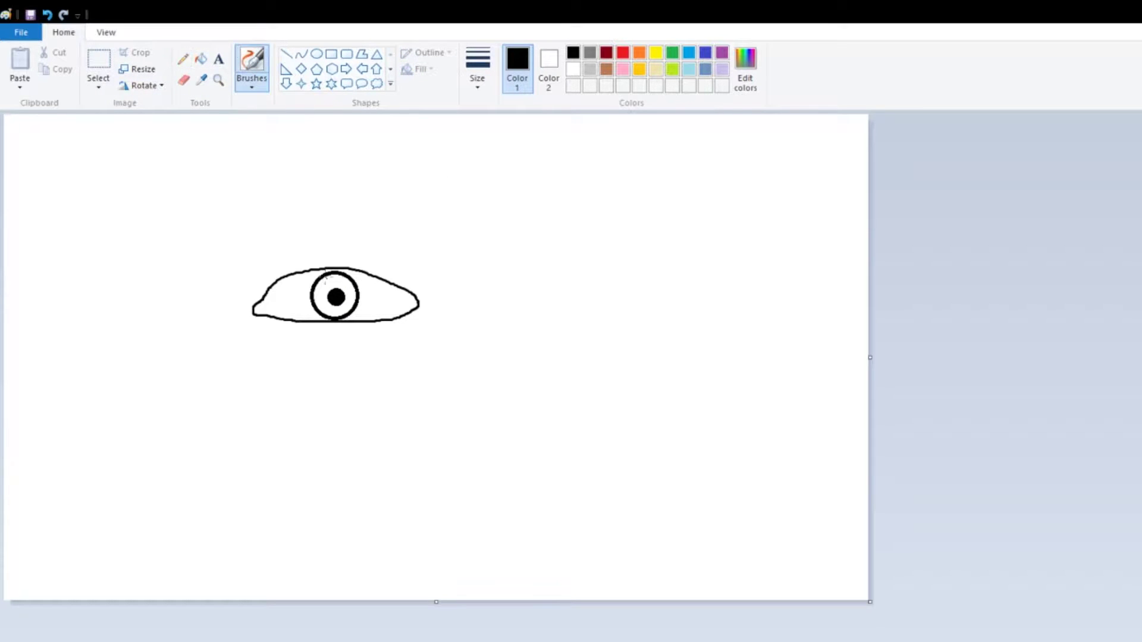
pyautogui.moveTo(325, 280)
pyautogui.mouseDown()
pyautogui.moveTo(333, 291)
pyautogui.moveTo(357, 286)
pyautogui.moveTo(321, 310)
pyautogui.moveTo(355, 324)
pyautogui.mouseUp()
pyautogui.hotkey('ctrl', 'z')
pyautogui.click(688, 53)
pyautogui.click(201, 58)
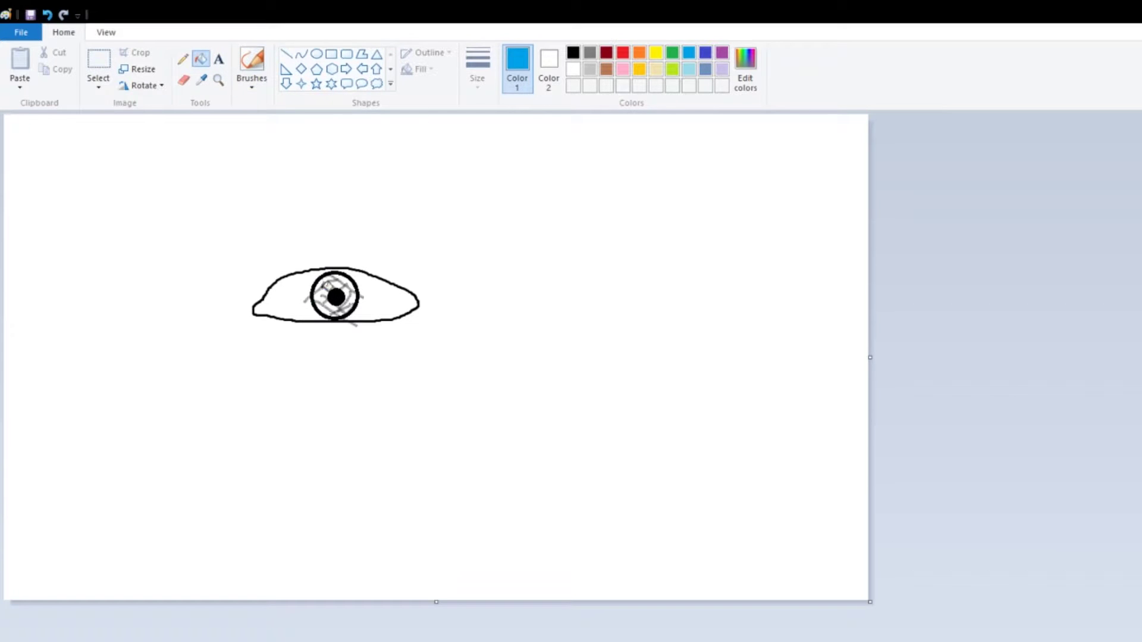
pyautogui.click(326, 286)
pyautogui.click(357, 298)
pyautogui.click(183, 80)
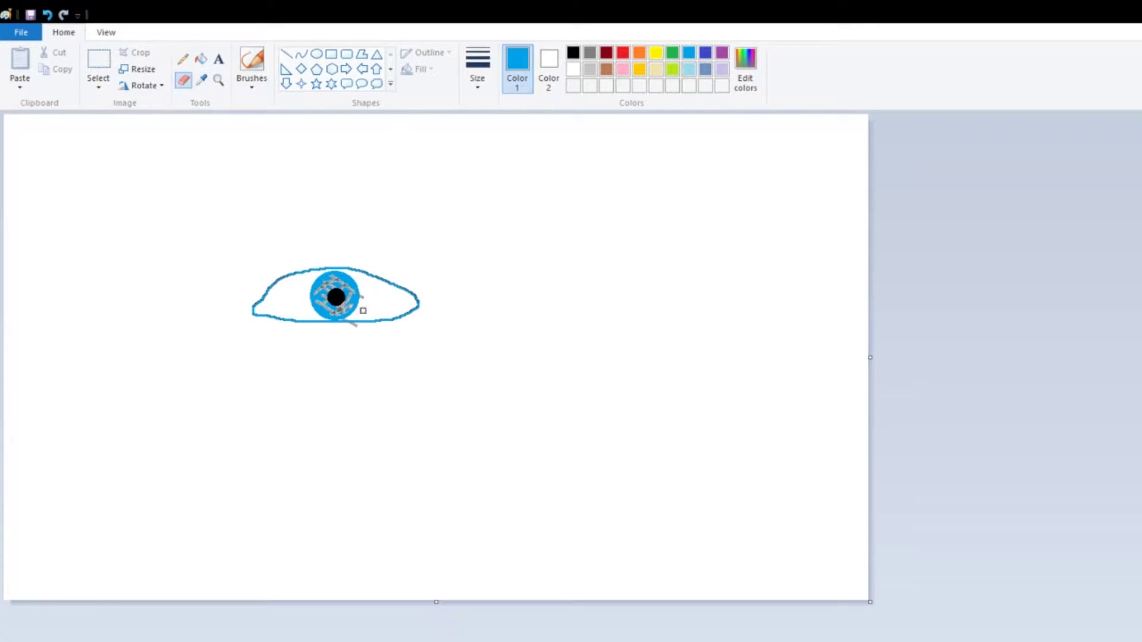
# Add the caption "This is absolutely horrid, isn't it?" below the eye in a widened text box.
pyautogui.click(219, 59)
pyautogui.click(250, 379)
pyautogui.write("This is absolutely horrid, isn't it?")
pyautogui.press('Return')
pyautogui.press('Return')
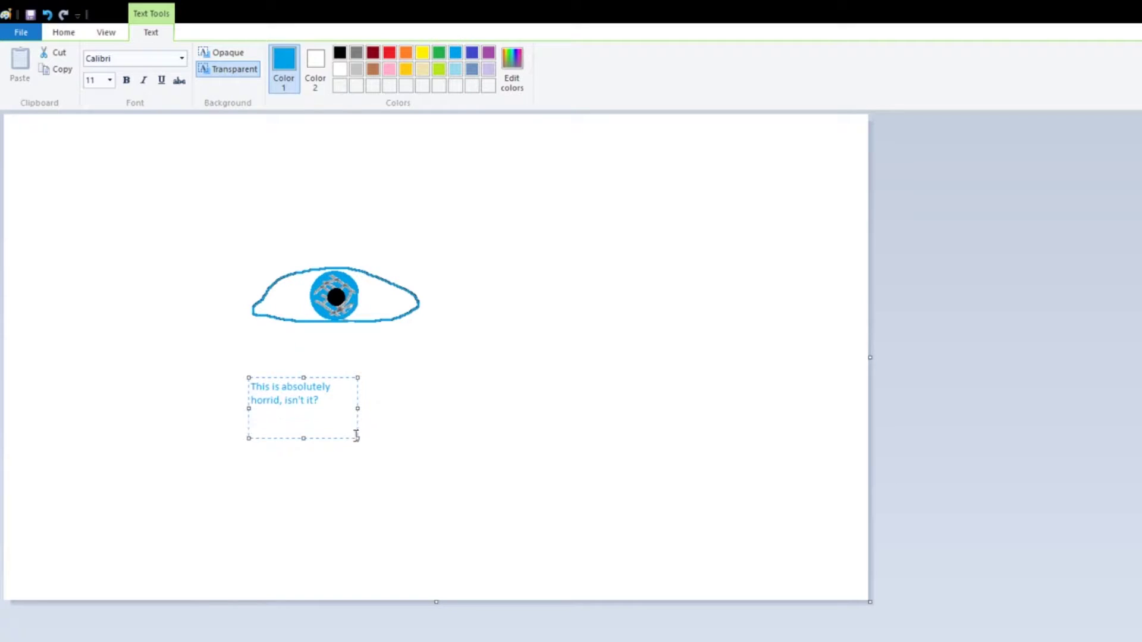
pyautogui.moveTo(356, 436); pyautogui.dragTo(529, 530)
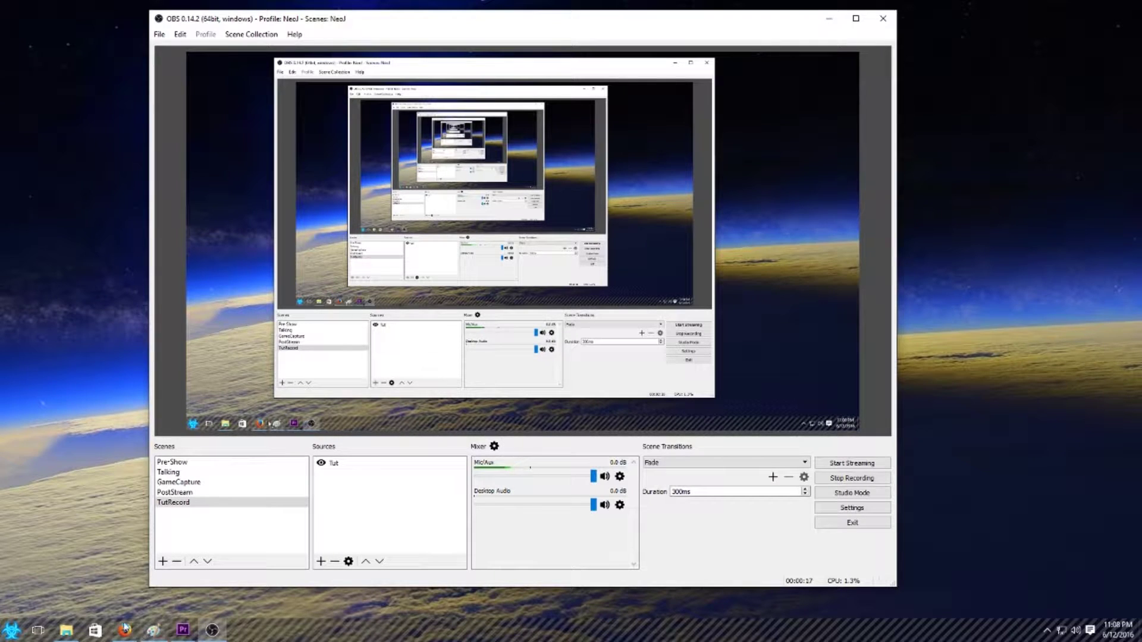
# Close the Paint eye drawing, discarding it without saving.
pyautogui.click(155, 630)
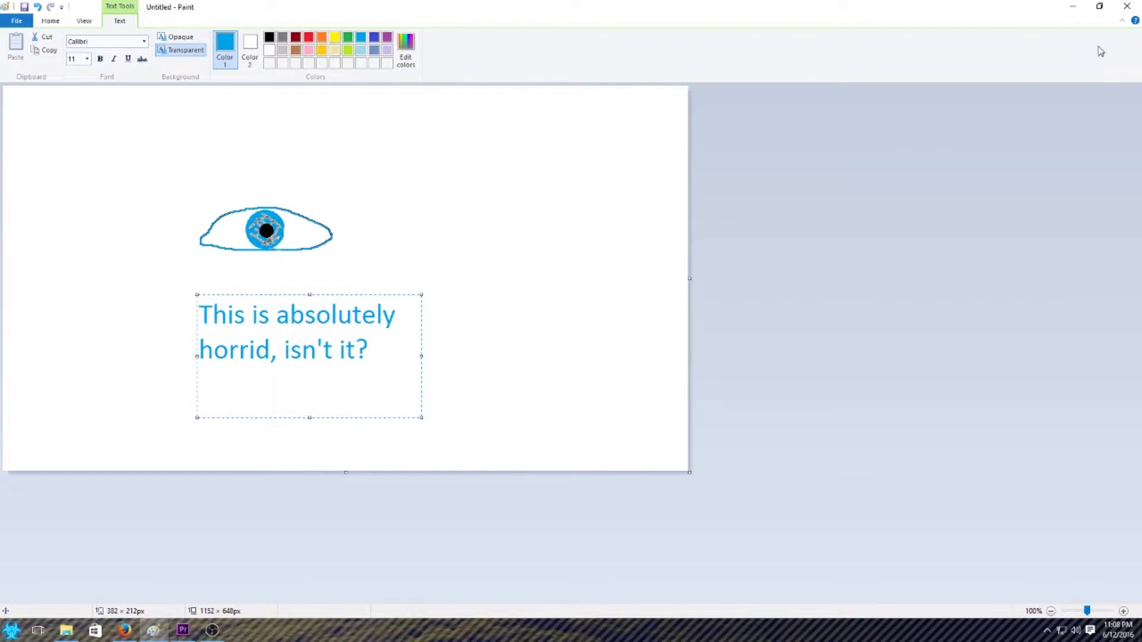
pyautogui.click(1128, 6)
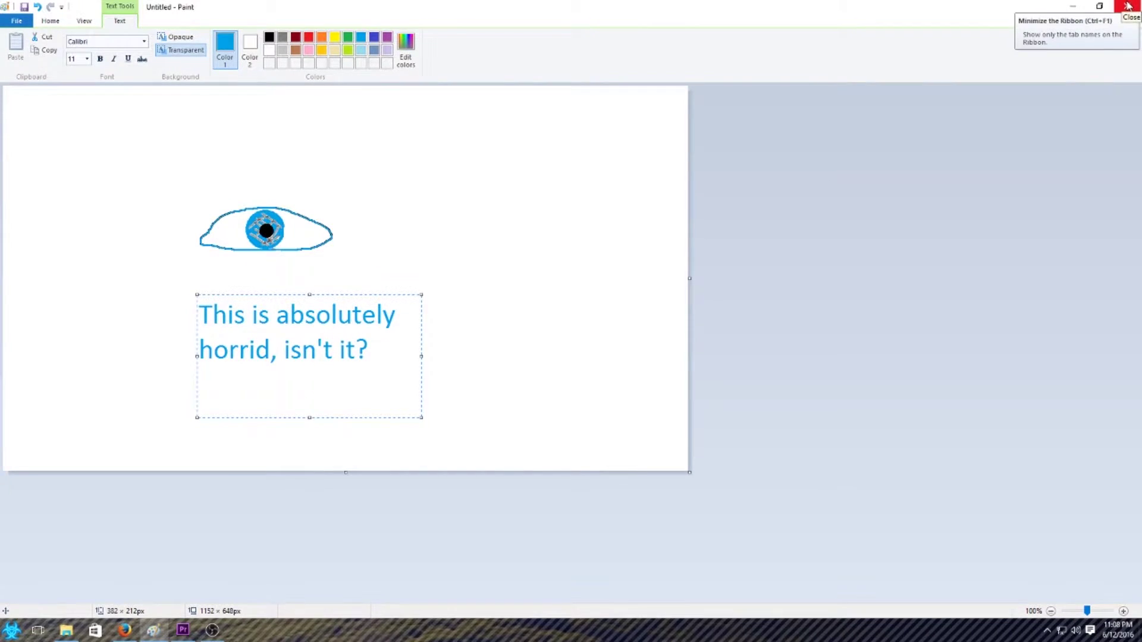
pyautogui.click(582, 315)
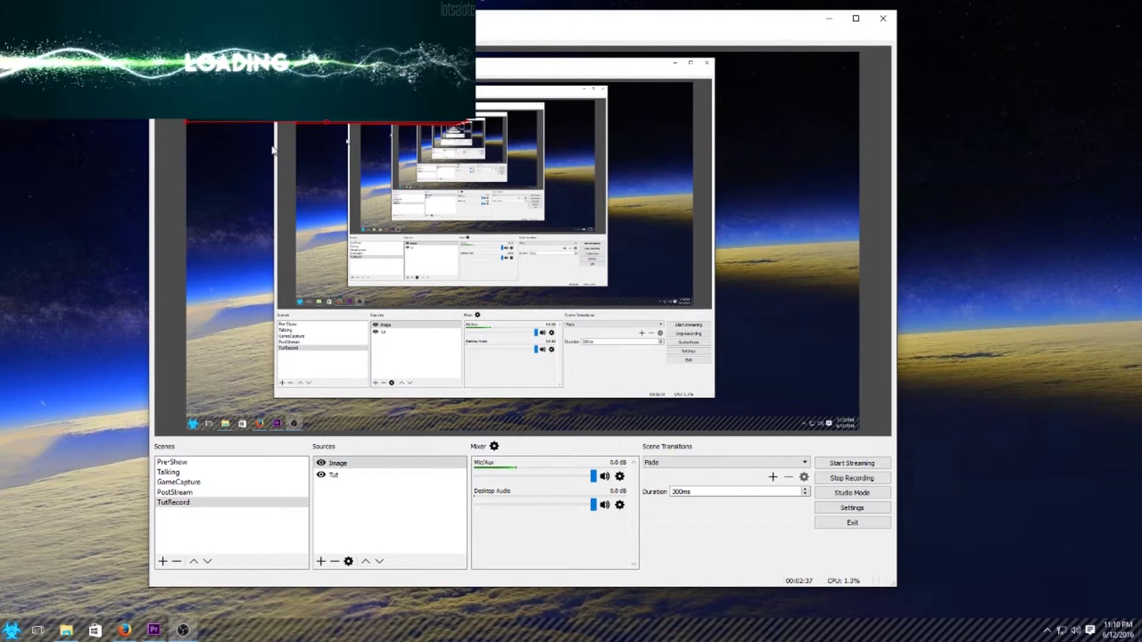
# Add a Crop filter named Crop to the Image source from its Filters window.
pyautogui.rightClick(289, 120)
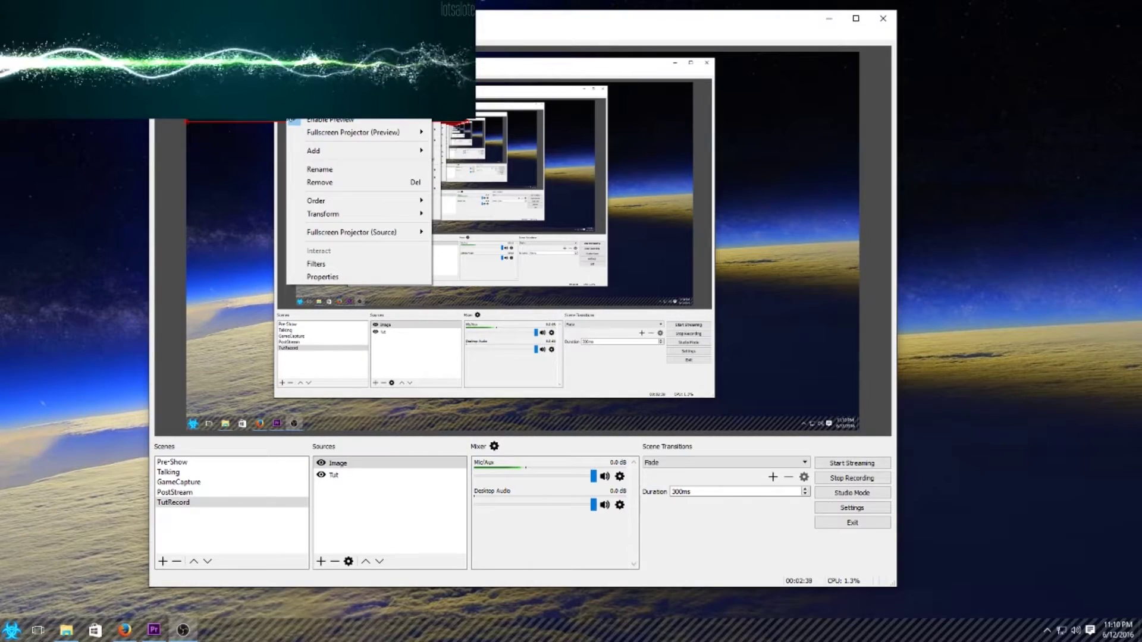
pyautogui.click(336, 263)
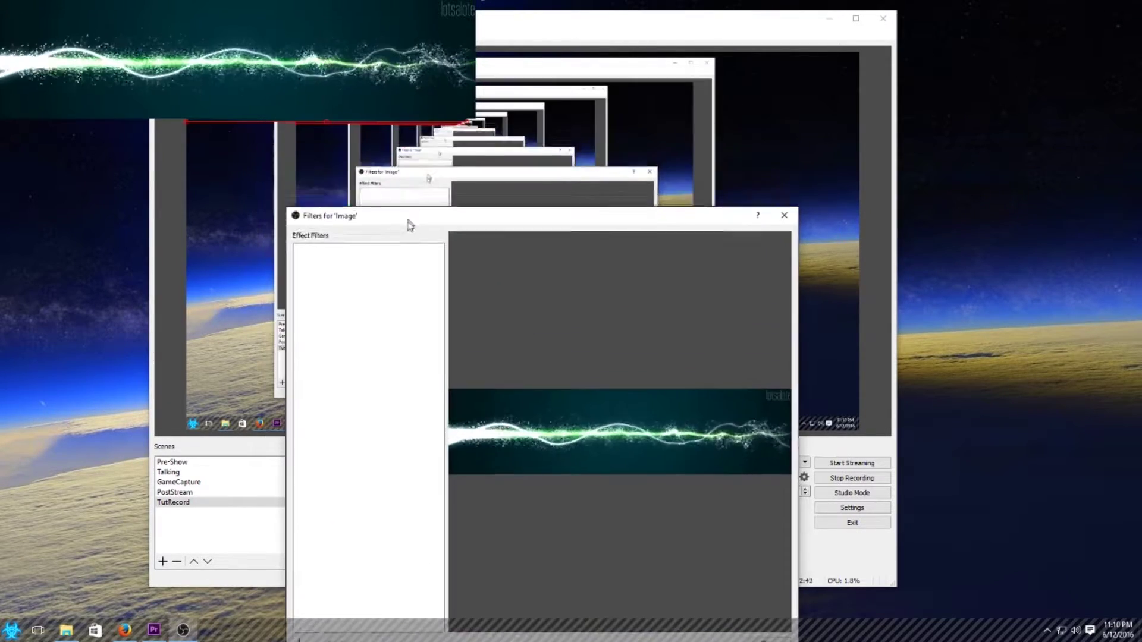
pyautogui.moveTo(409, 225); pyautogui.dragTo(409, 232)
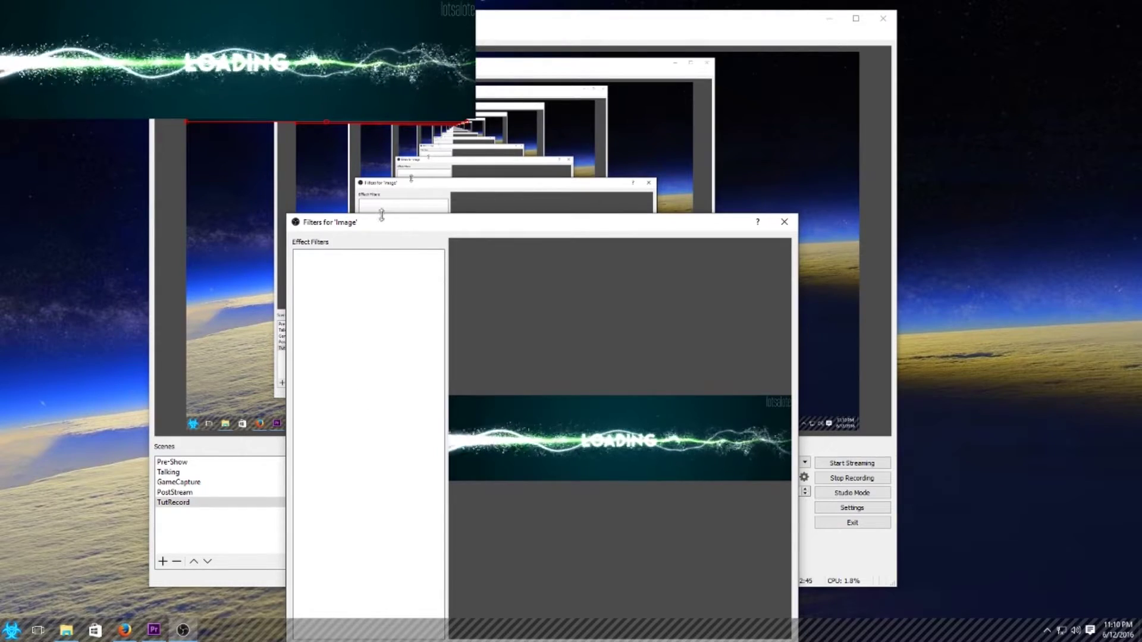
pyautogui.moveTo(380, 224); pyautogui.dragTo(500, 109)
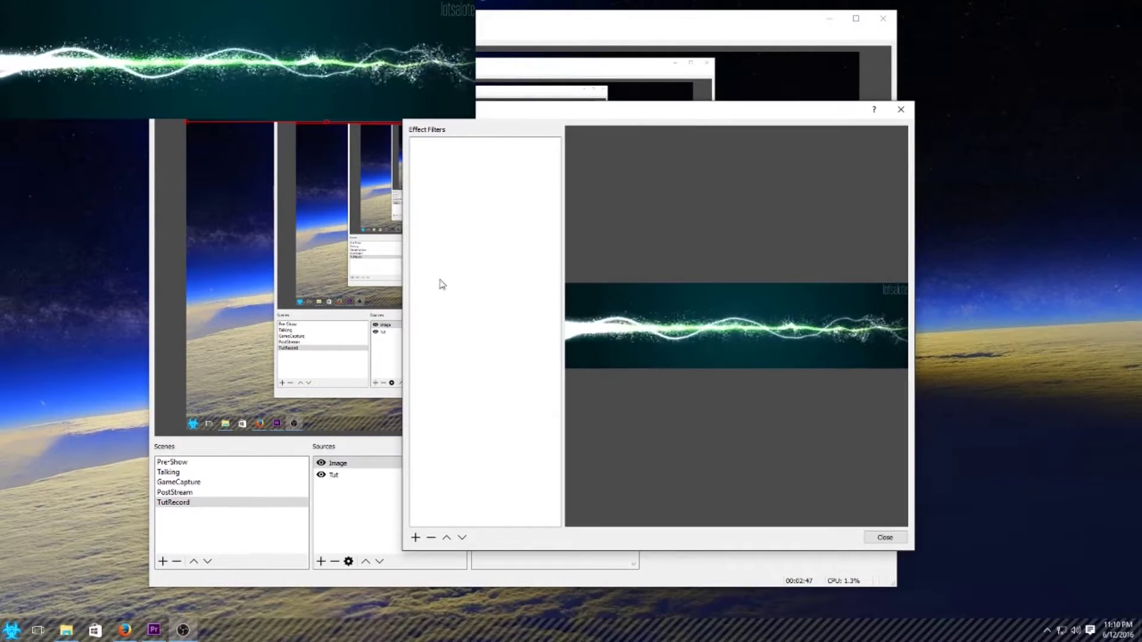
pyautogui.rightClick(500, 212)
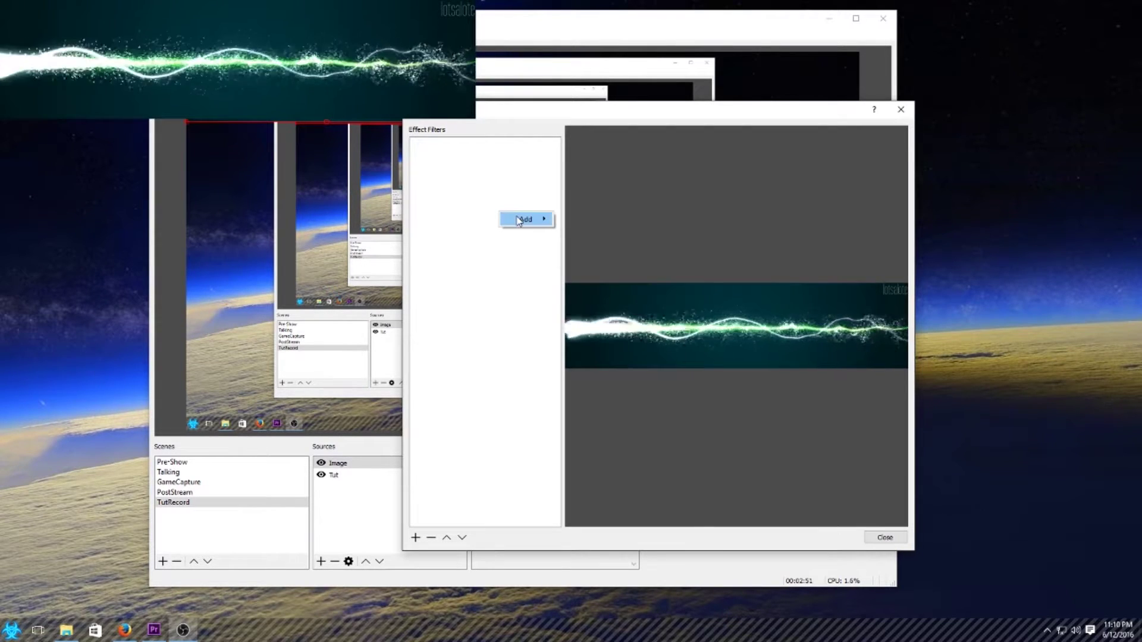
pyautogui.moveTo(519, 220)
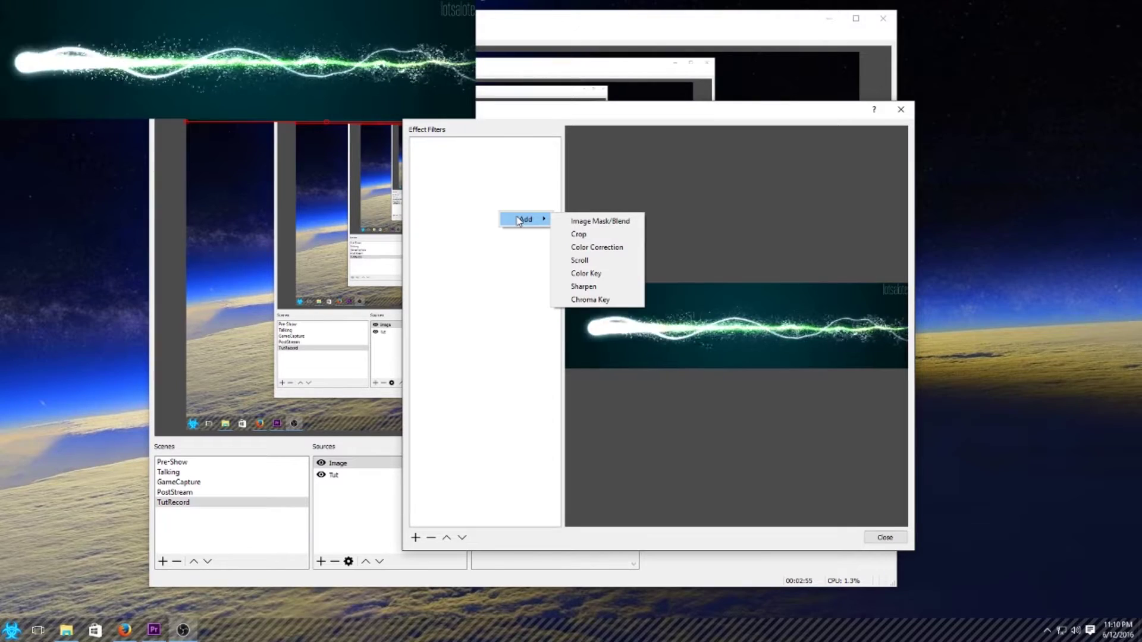
pyautogui.click(578, 234)
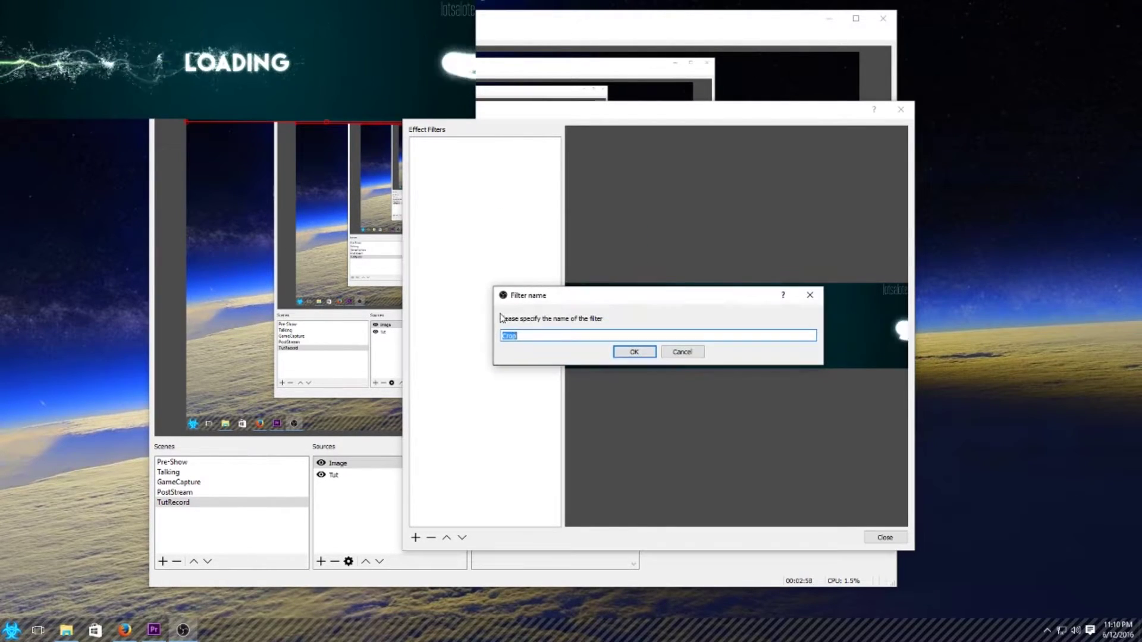
pyautogui.click(632, 352)
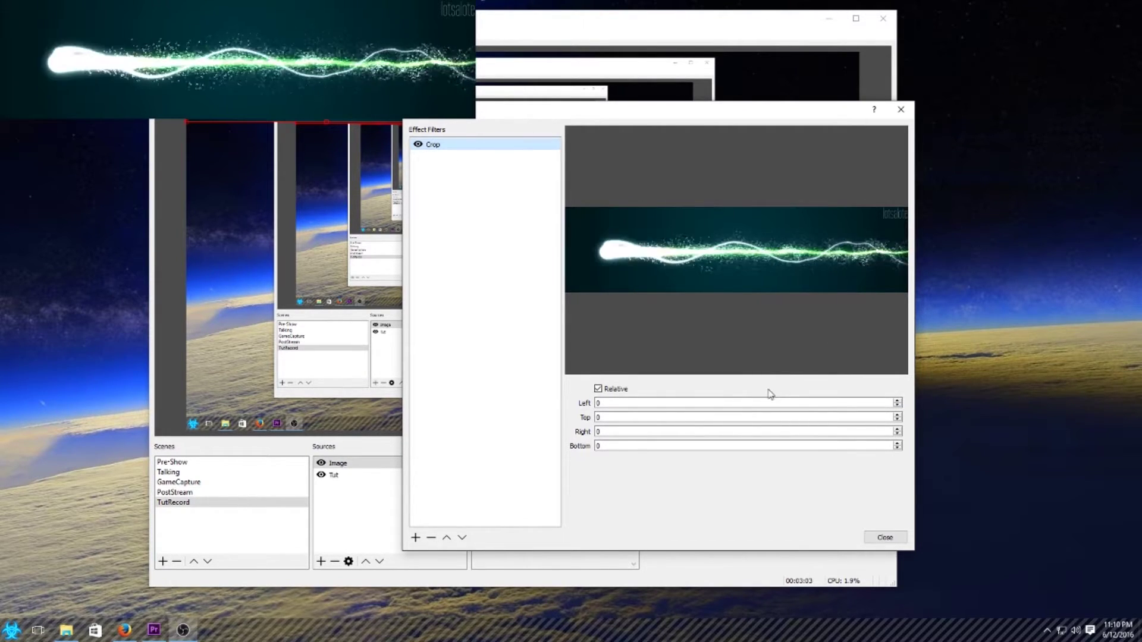
# Raise the Left crop amount to 45.
pyautogui.click(898, 405)
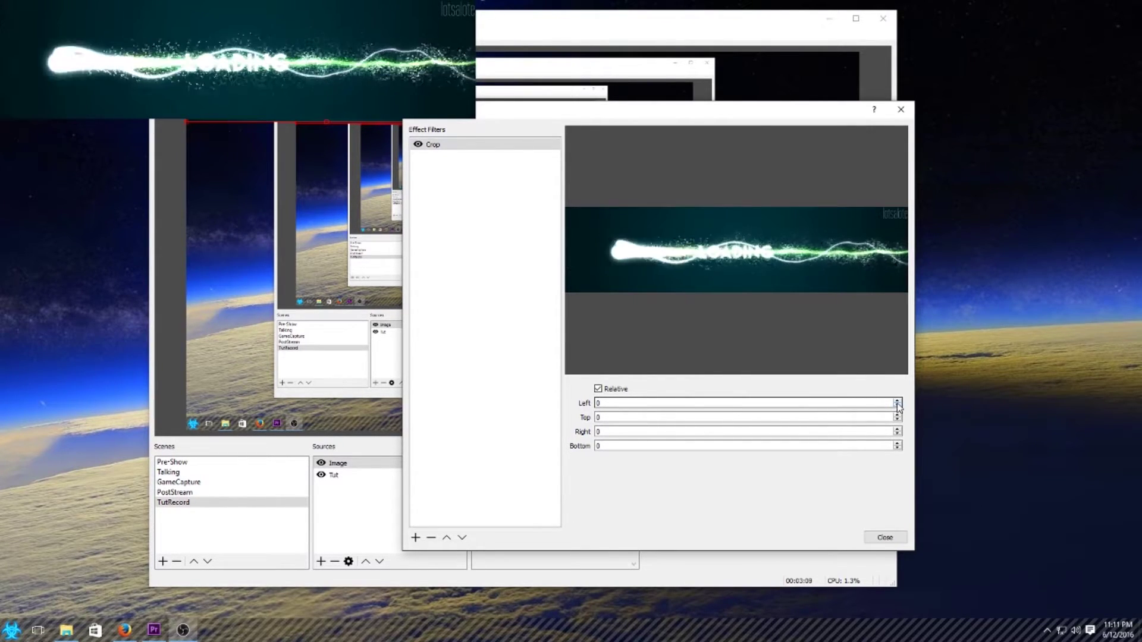
pyautogui.click(898, 404)
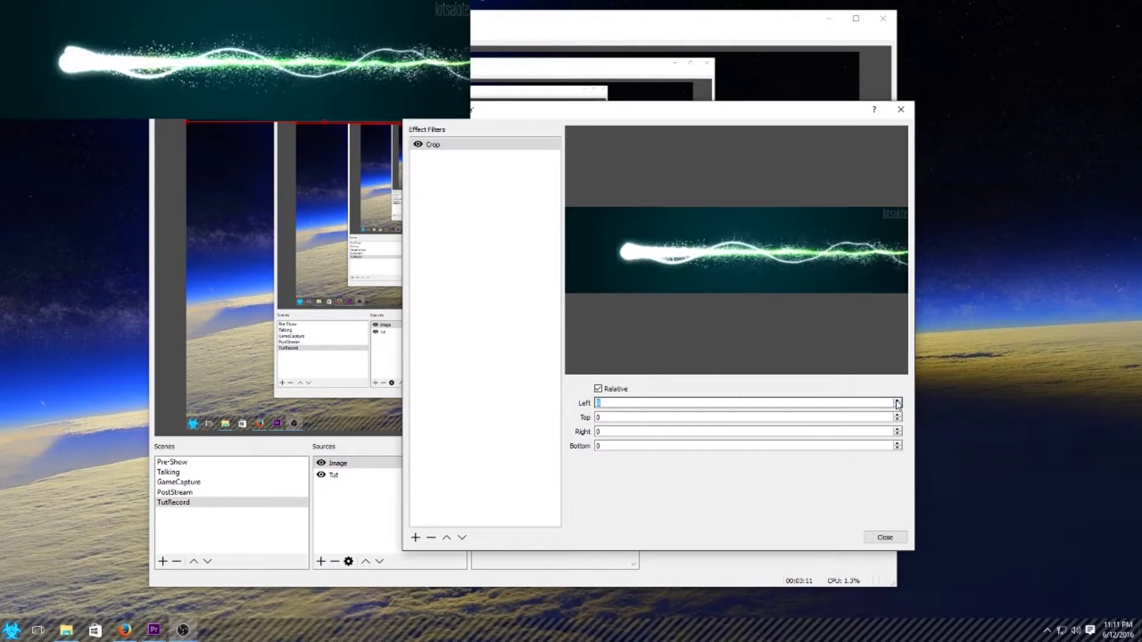
pyautogui.click(898, 401)
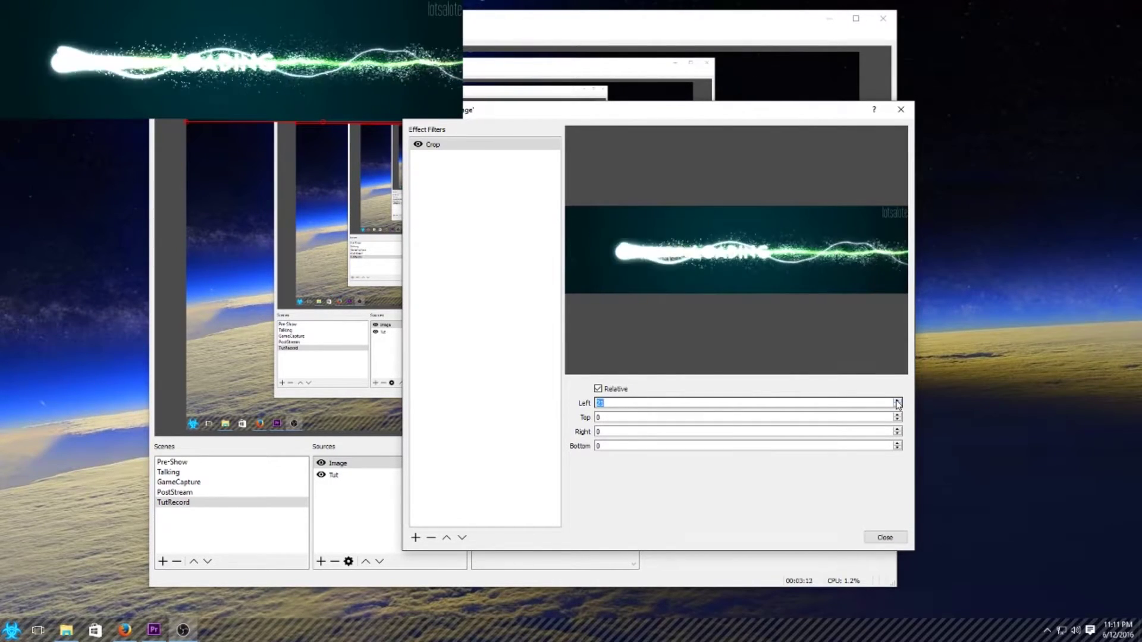
pyautogui.click(898, 402)
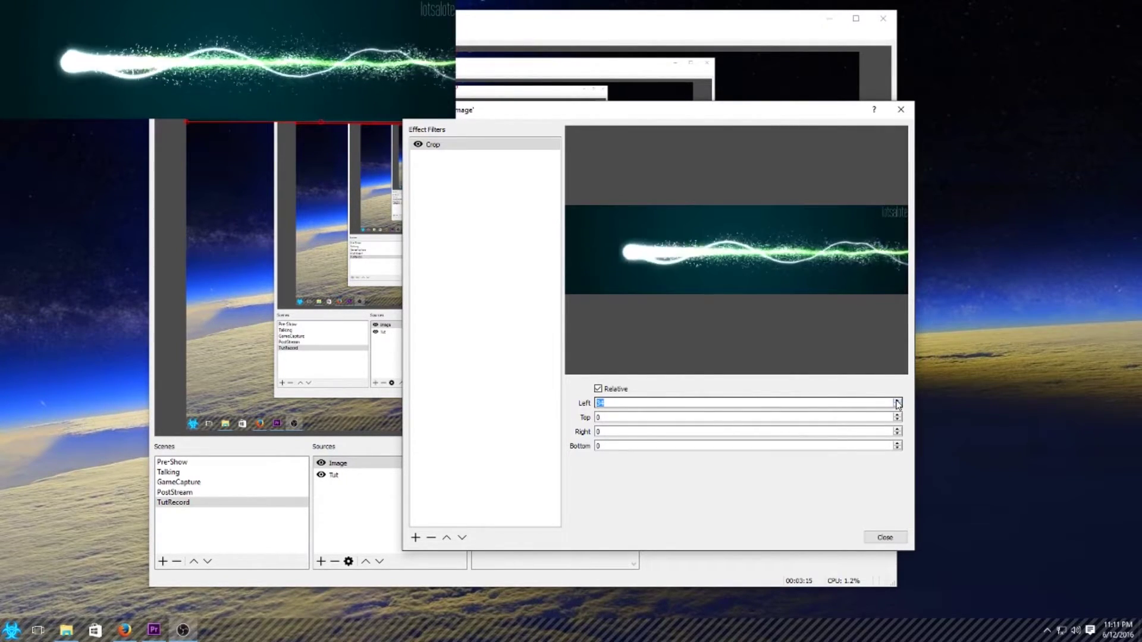
pyautogui.click(898, 402)
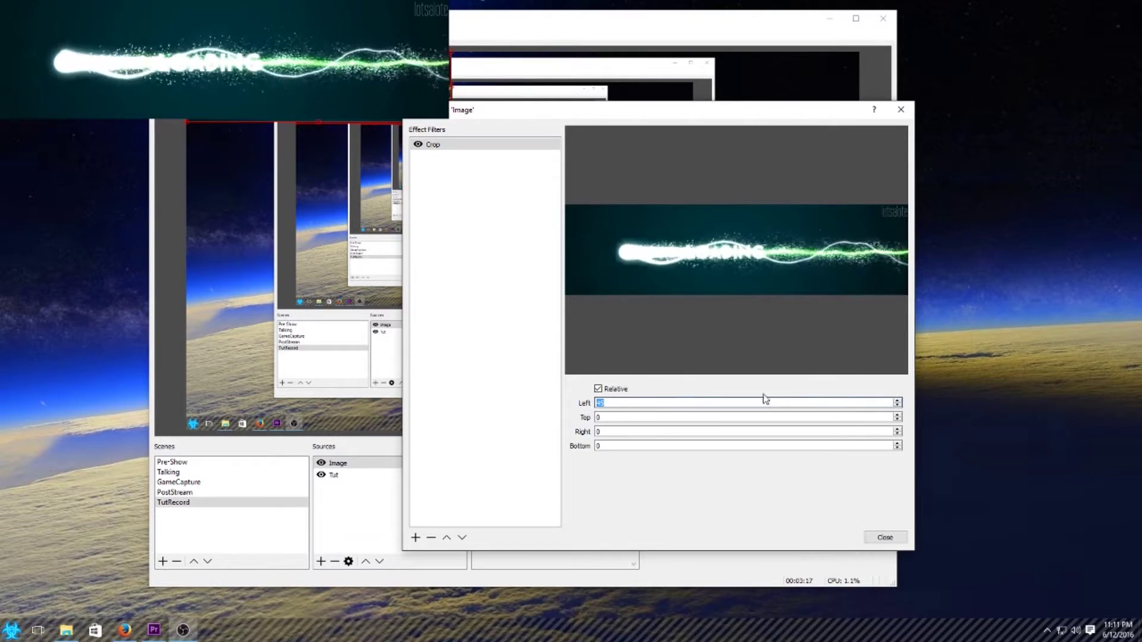
# Set the Right crop to 90 and reset the Left crop to 0.
pyautogui.click(607, 432)
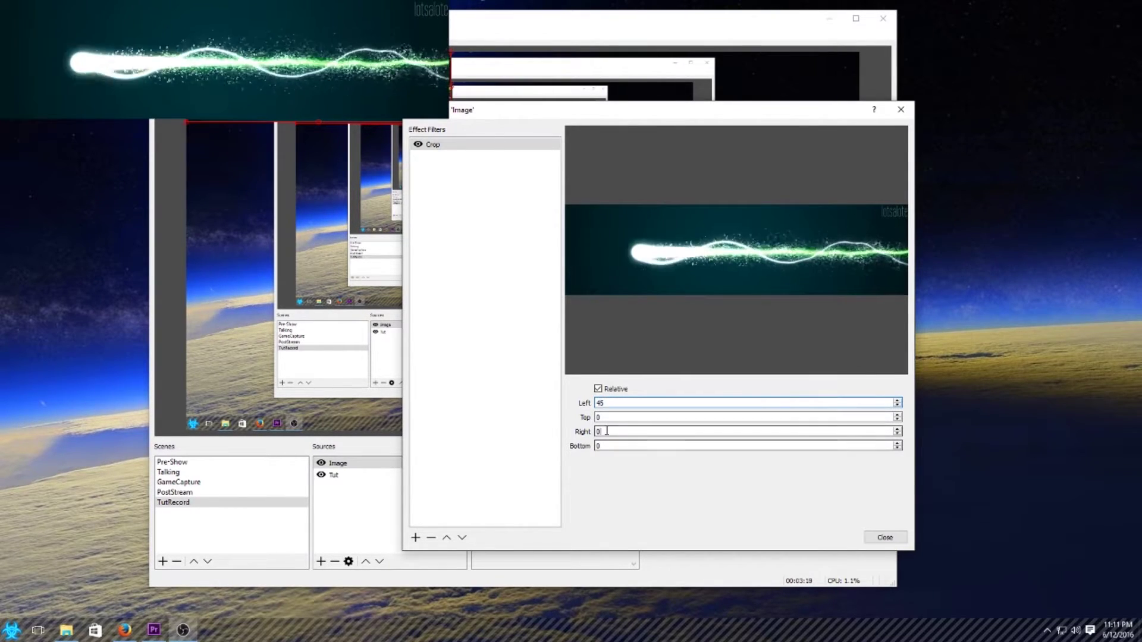
pyautogui.press('pageup')
pyautogui.press('pageup')
pyautogui.press('pageup')
pyautogui.press('pageup')
pyautogui.press('pageup')
pyautogui.press('pageup')
pyautogui.press('pageup')
pyautogui.press('pageup')
pyautogui.press('pageup')
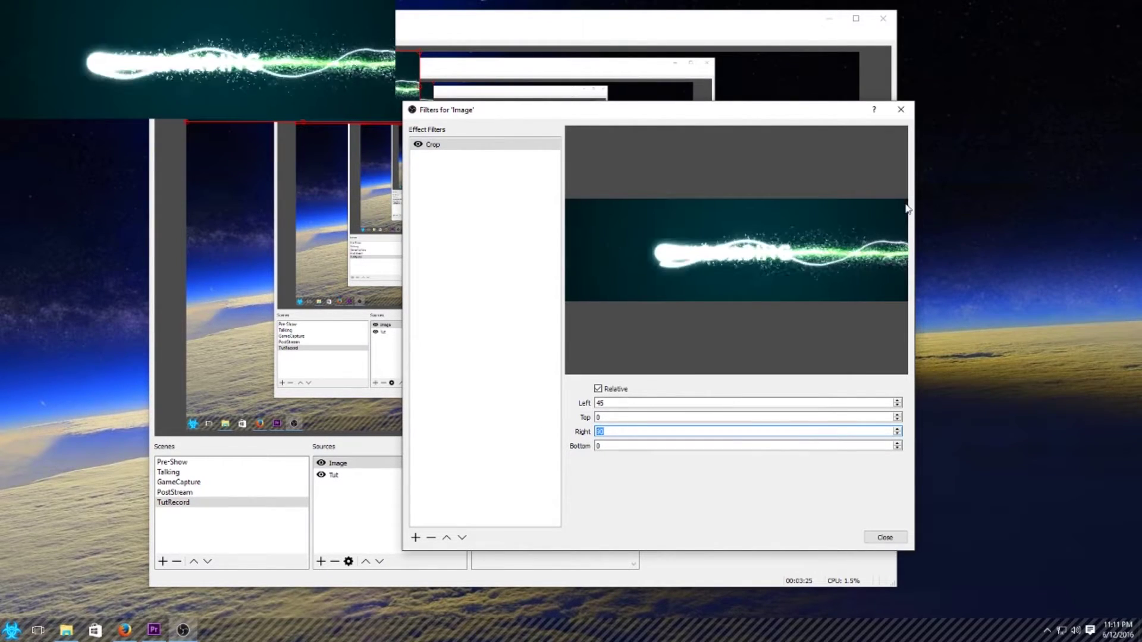
pyautogui.write('0')
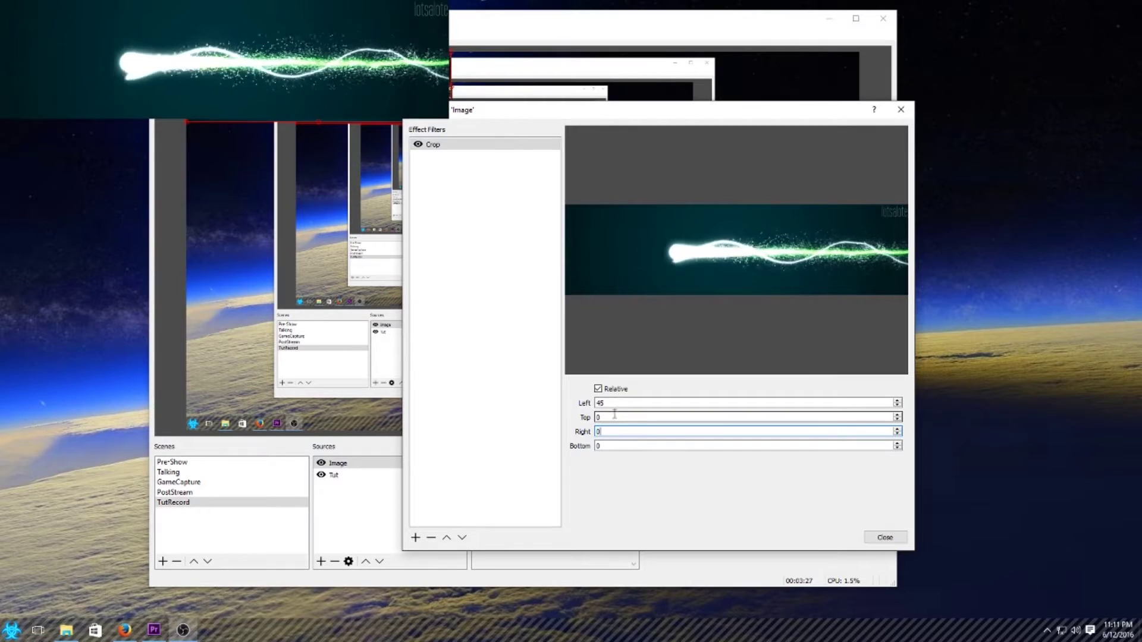
pyautogui.hotkey('ctrl', 'a')
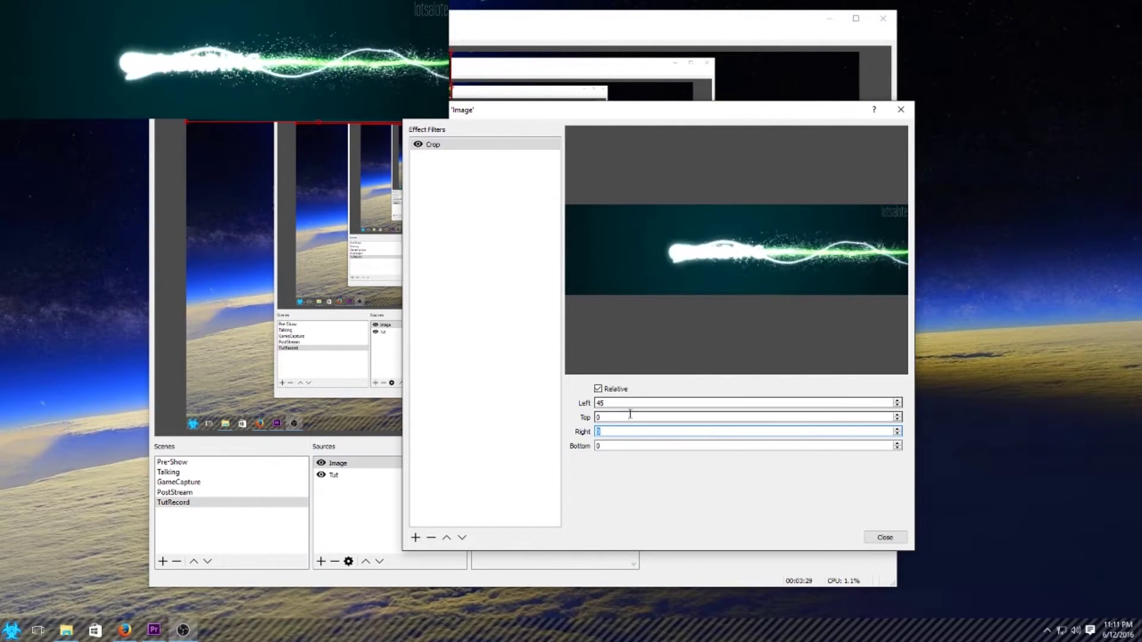
pyautogui.write('90')
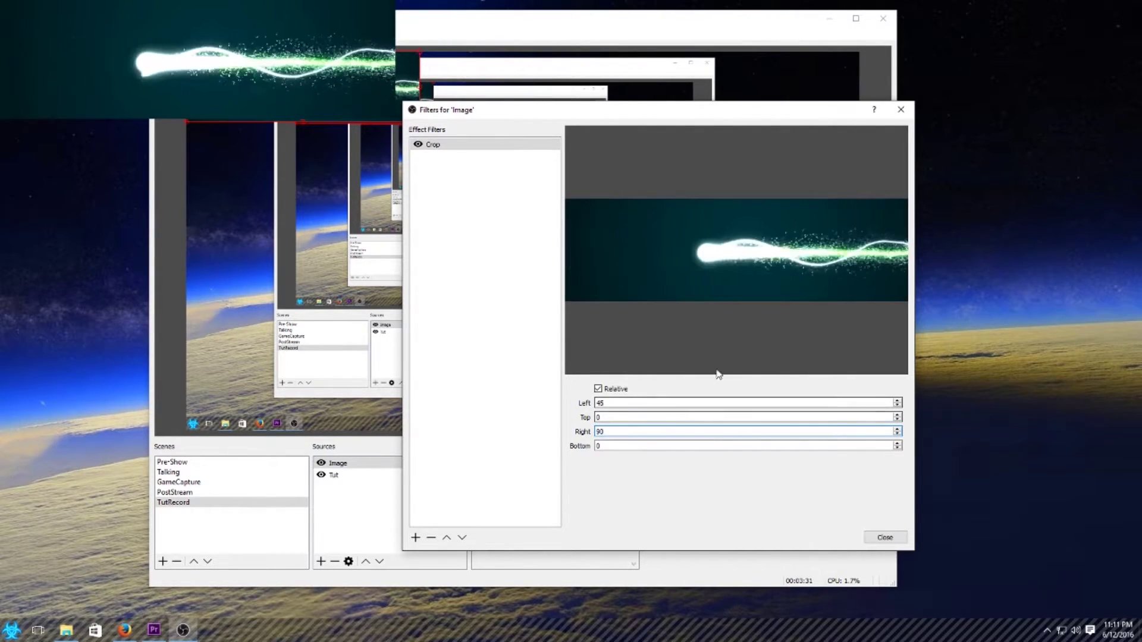
pyautogui.moveTo(604, 404); pyautogui.dragTo(565, 409)
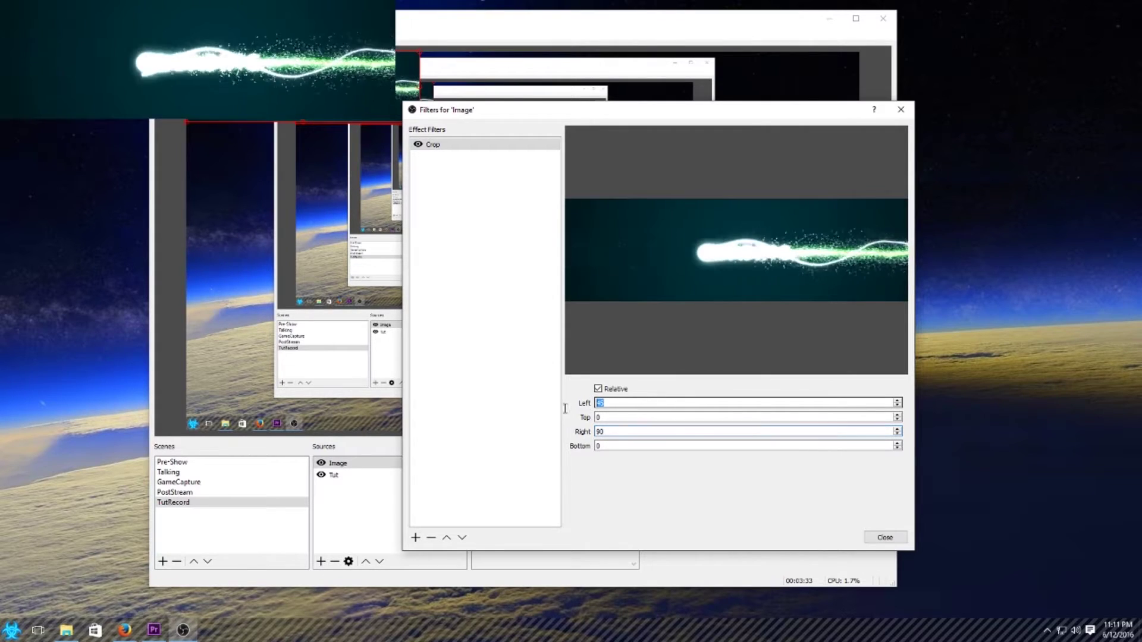
pyautogui.write('0')
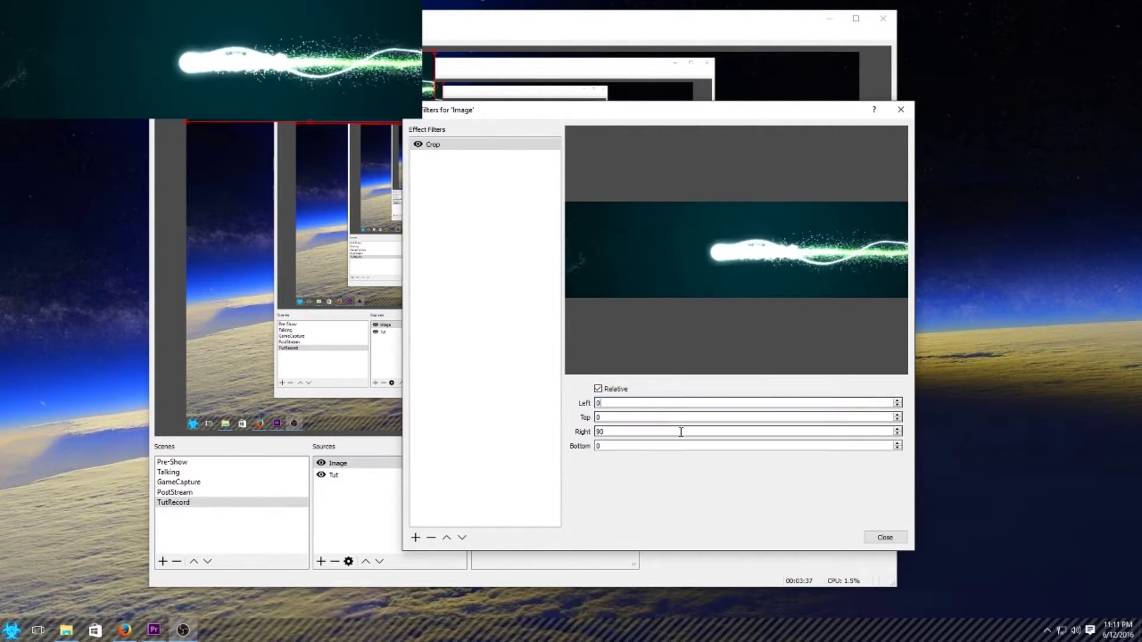
pyautogui.rightClick(450, 264)
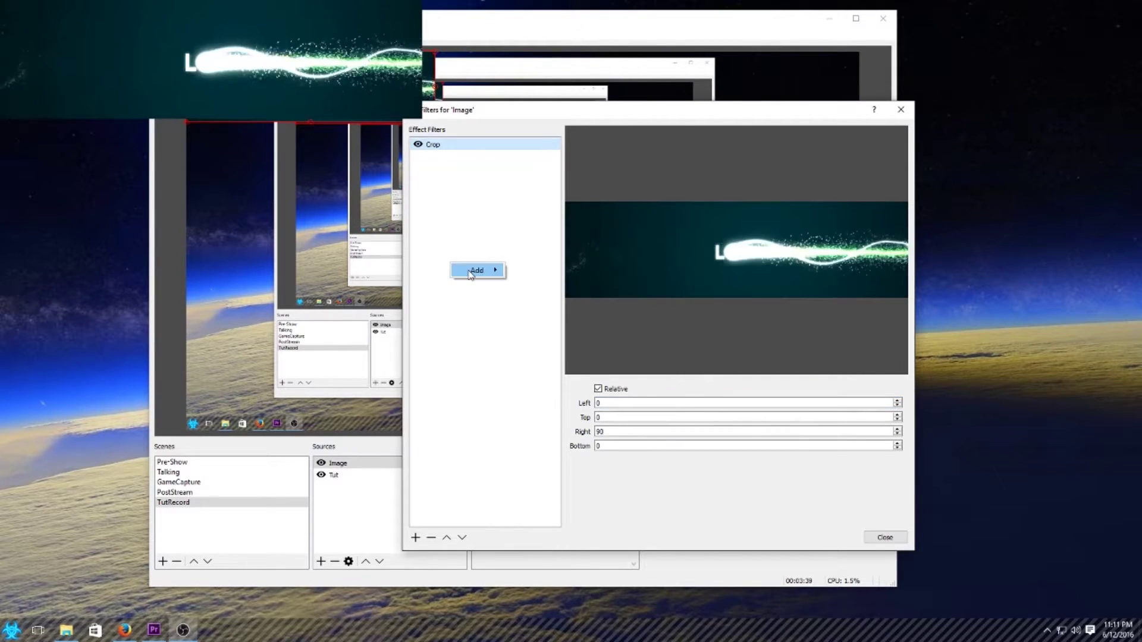
# Add a Scroll filter with its default name and test horizontal and vertical scrolling.
pyautogui.moveTo(470, 272)
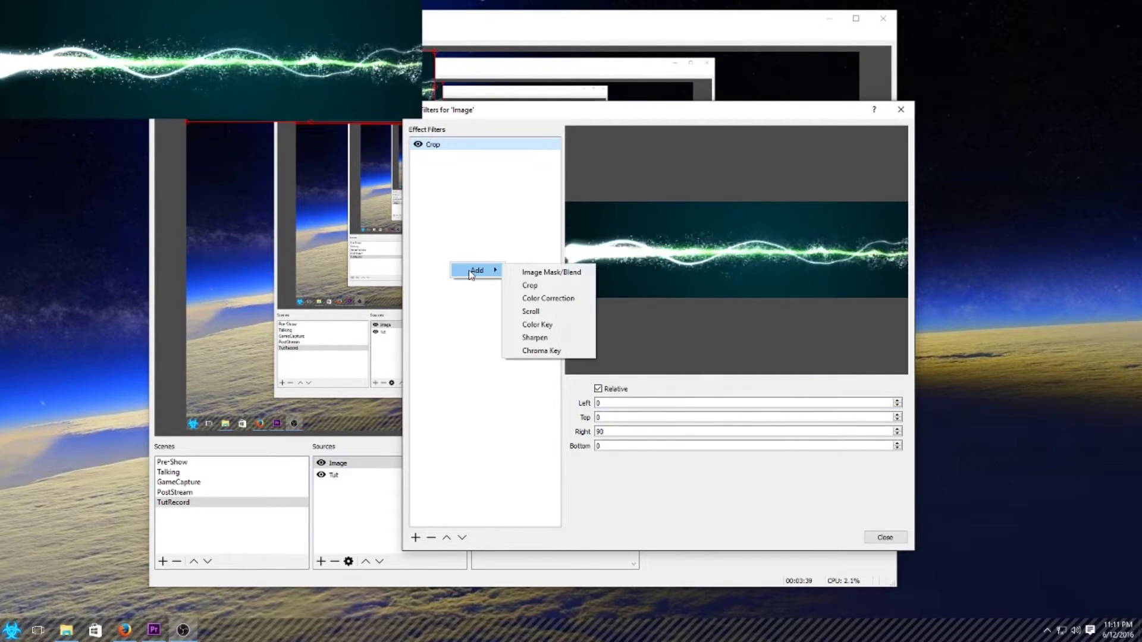
pyautogui.click(542, 312)
pyautogui.click(635, 353)
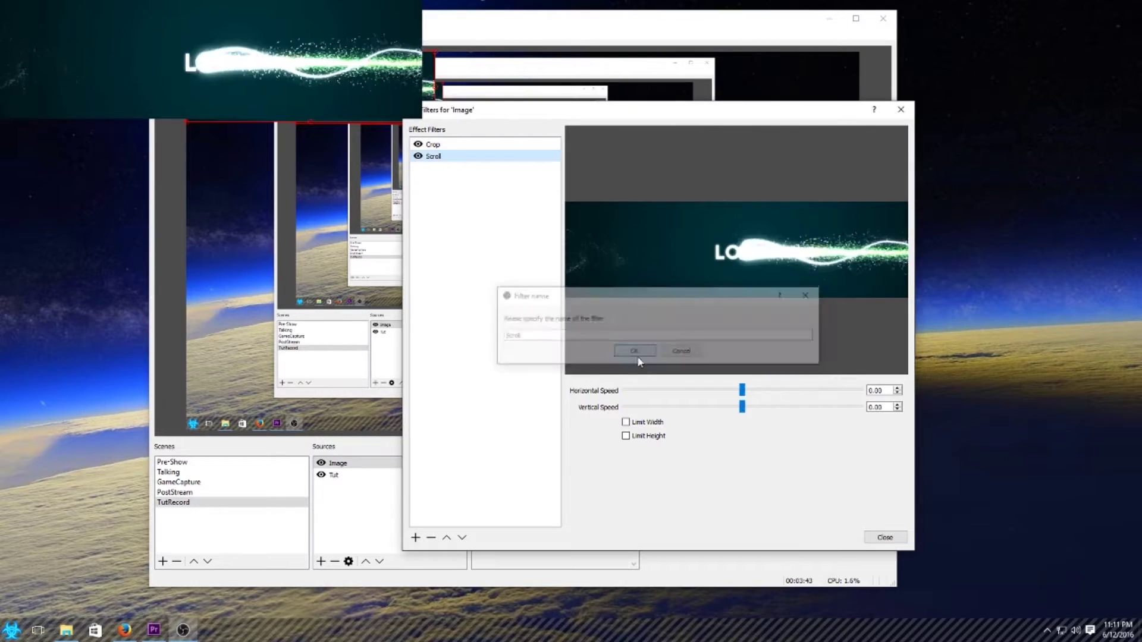
pyautogui.moveTo(741, 391); pyautogui.dragTo(647, 401)
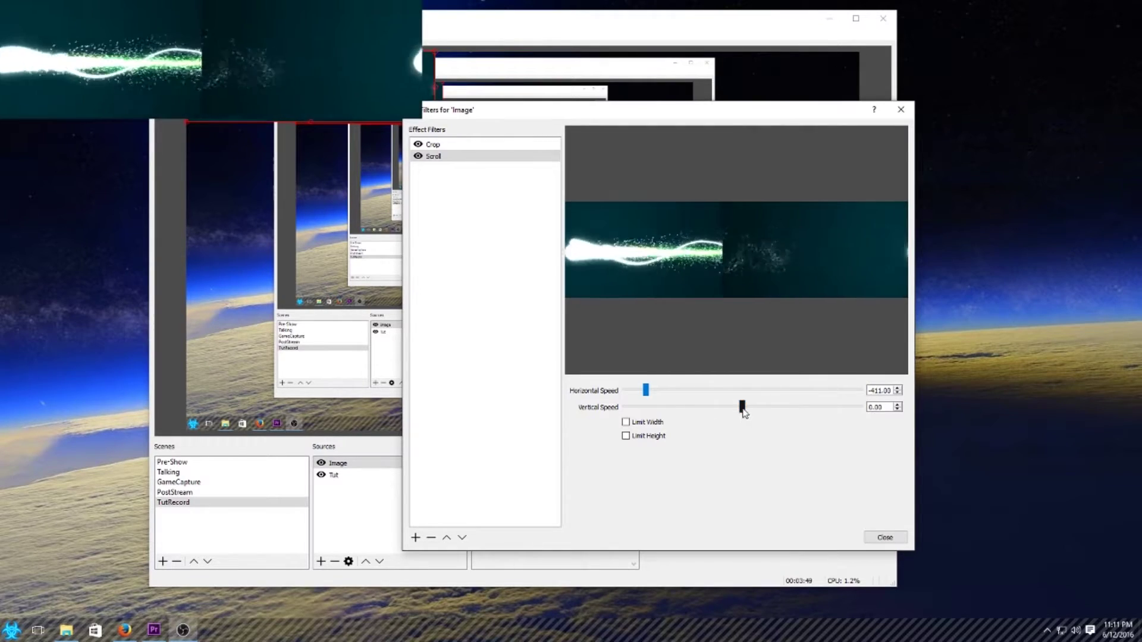
pyautogui.moveTo(741, 406)
pyautogui.mouseDown()
pyautogui.moveTo(643, 410)
pyautogui.moveTo(728, 408)
pyautogui.mouseUp()
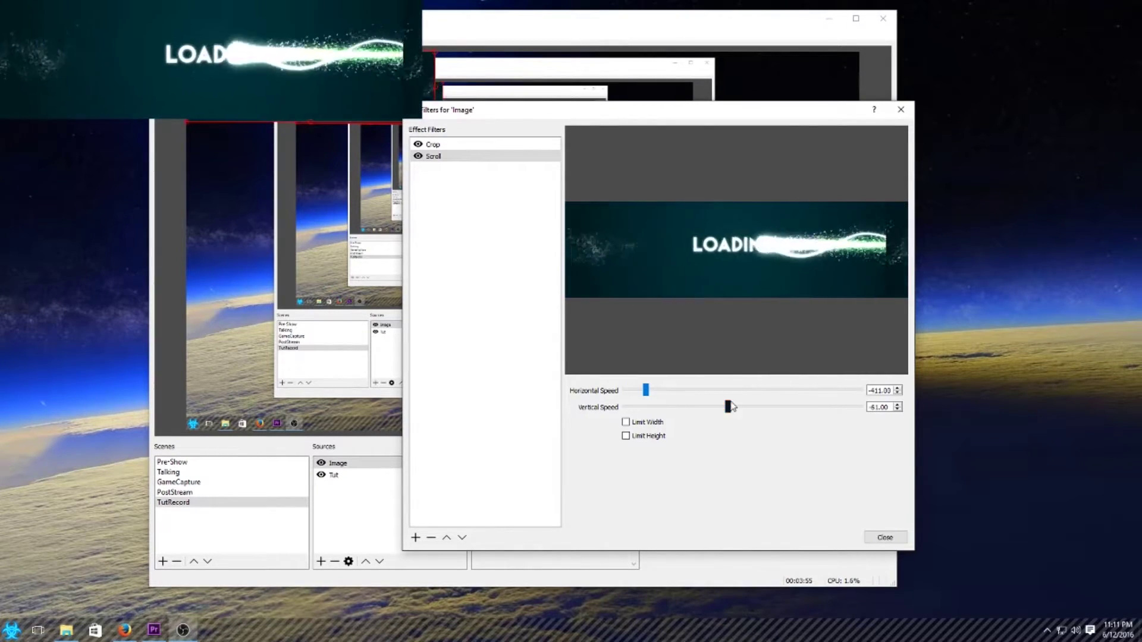
# Reset both scroll speeds to 0, then remove the Scroll filter.
pyautogui.moveTo(890, 406); pyautogui.dragTo(867, 406)
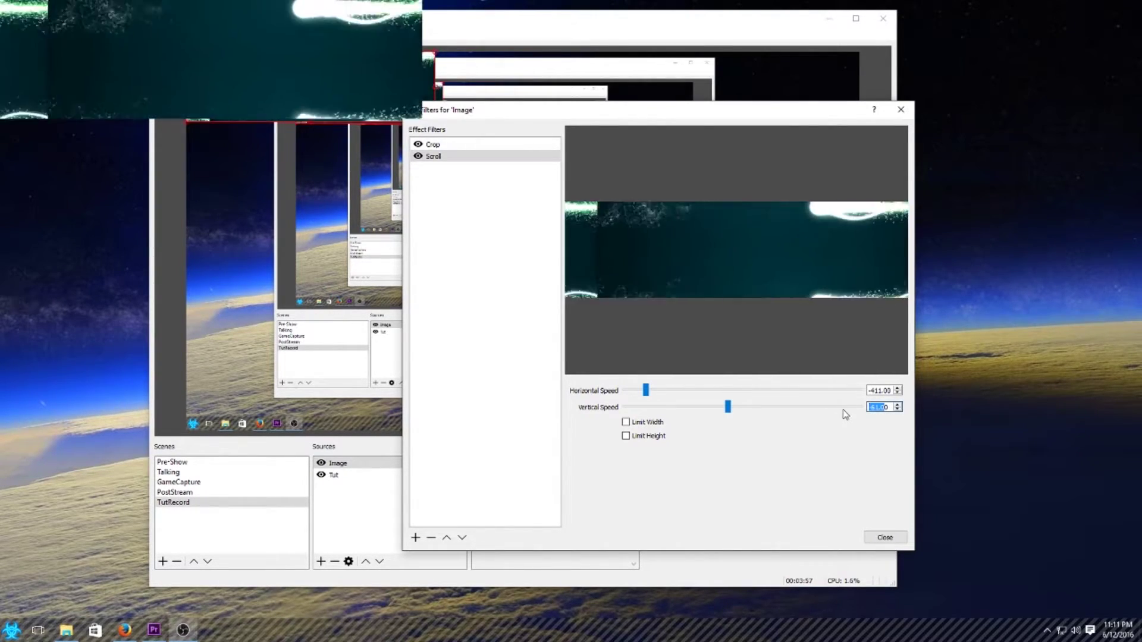
pyautogui.write('0')
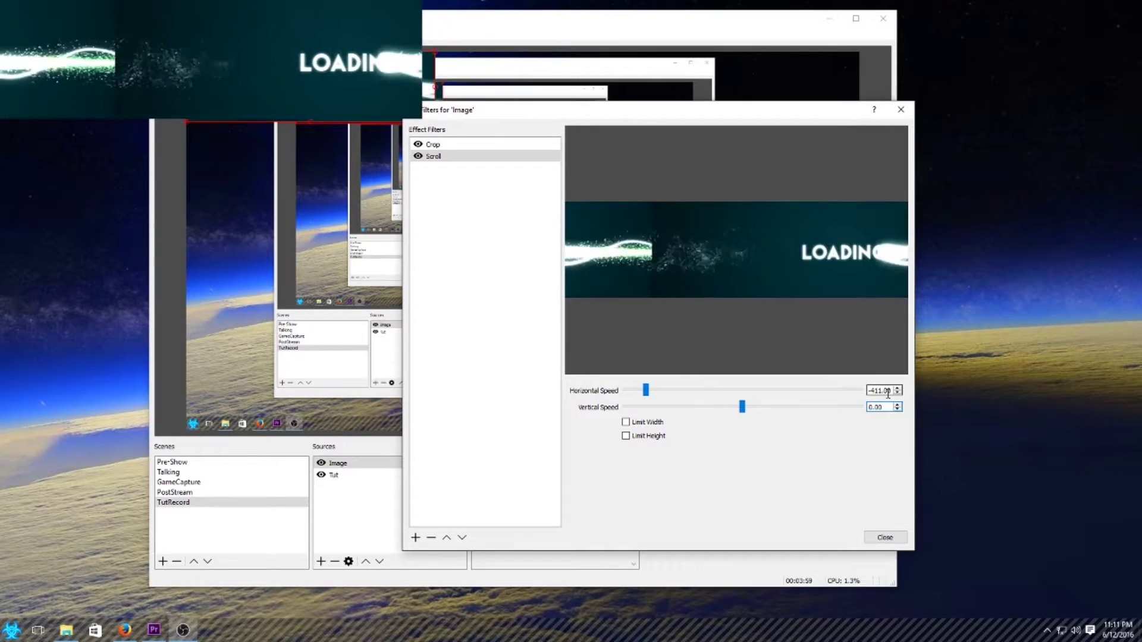
pyautogui.moveTo(890, 391); pyautogui.dragTo(871, 391)
pyautogui.write('0')
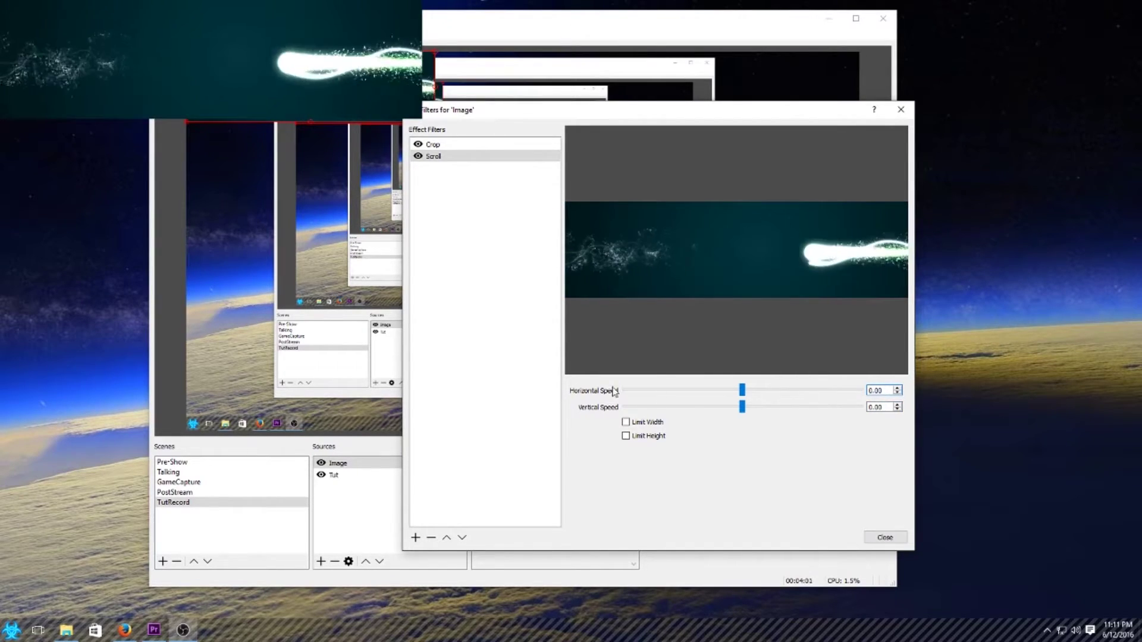
pyautogui.click(432, 537)
# Confirm removing the Scroll filter, leaving only Crop, and begin adding another filter.
pyautogui.click(665, 349)
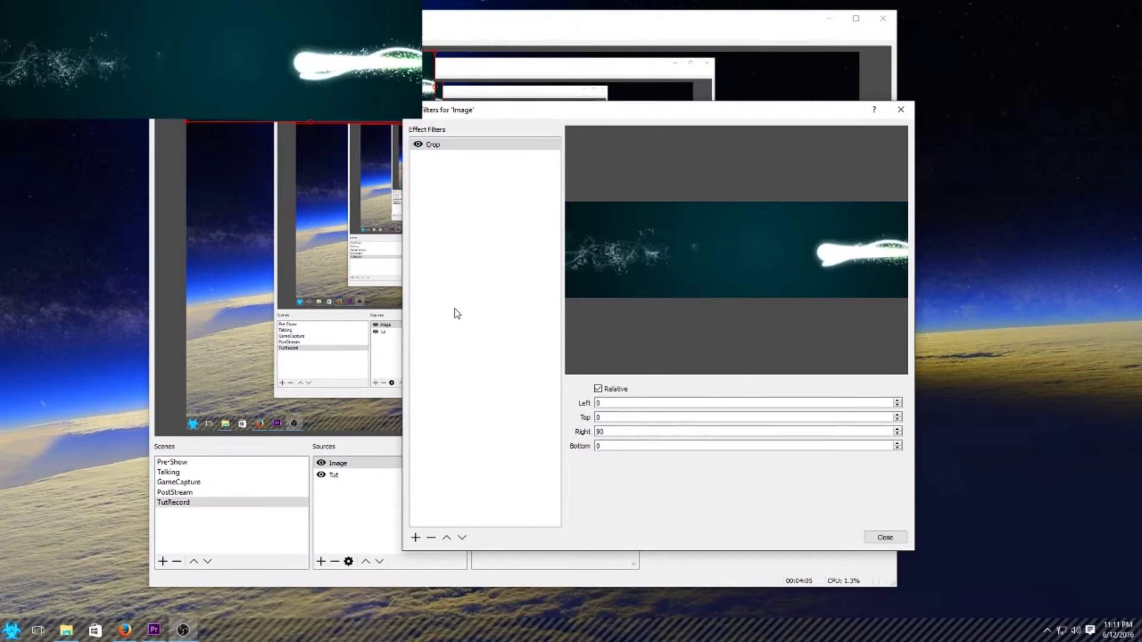
pyautogui.rightClick(450, 292)
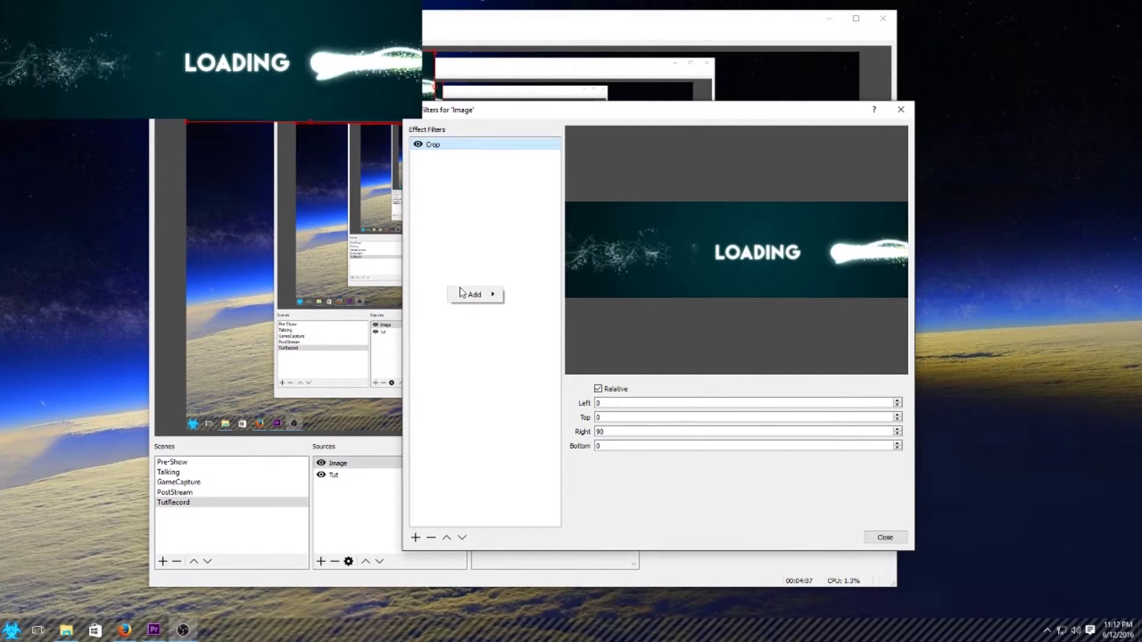
pyautogui.moveTo(466, 295)
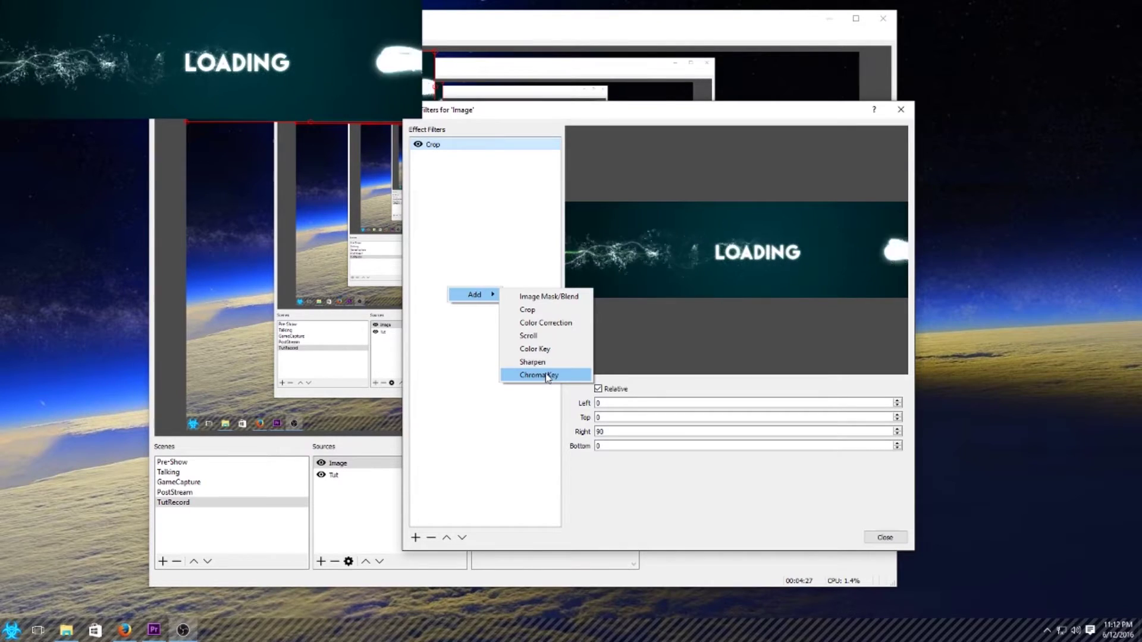
# Add a Color Key filter with its default name and set Key Color Type to Custom Color.
pyautogui.click(537, 349)
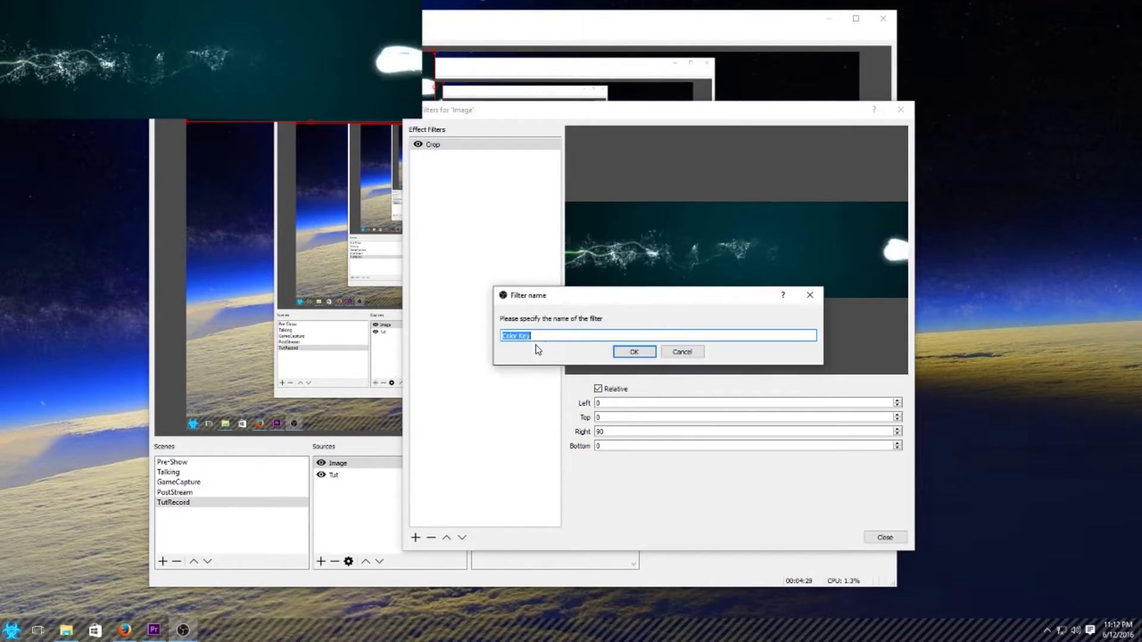
pyautogui.click(629, 352)
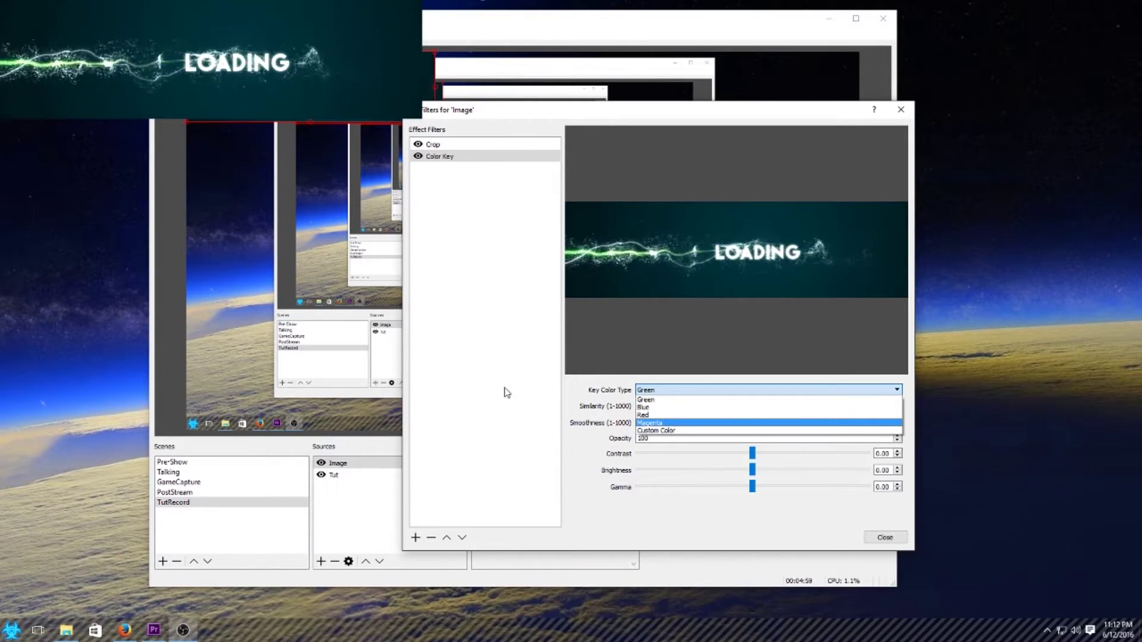
pyautogui.click(673, 432)
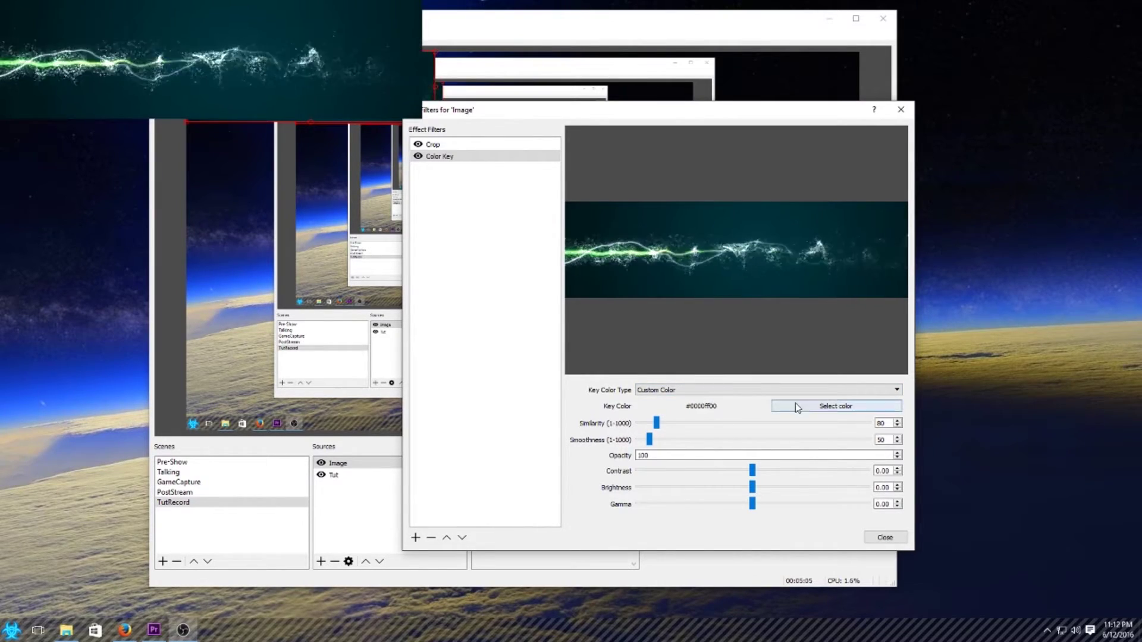
# Sample the LOADING graphic's teal background, #00303a, from the preview as the key colour.
pyautogui.click(813, 409)
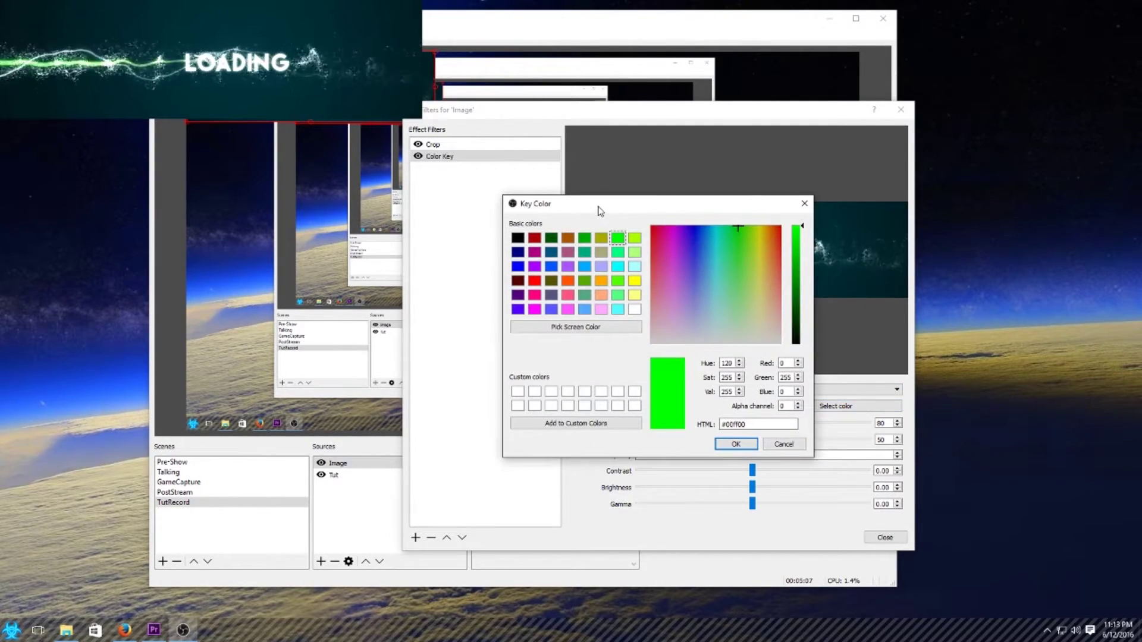
pyautogui.moveTo(600, 210); pyautogui.dragTo(253, 309)
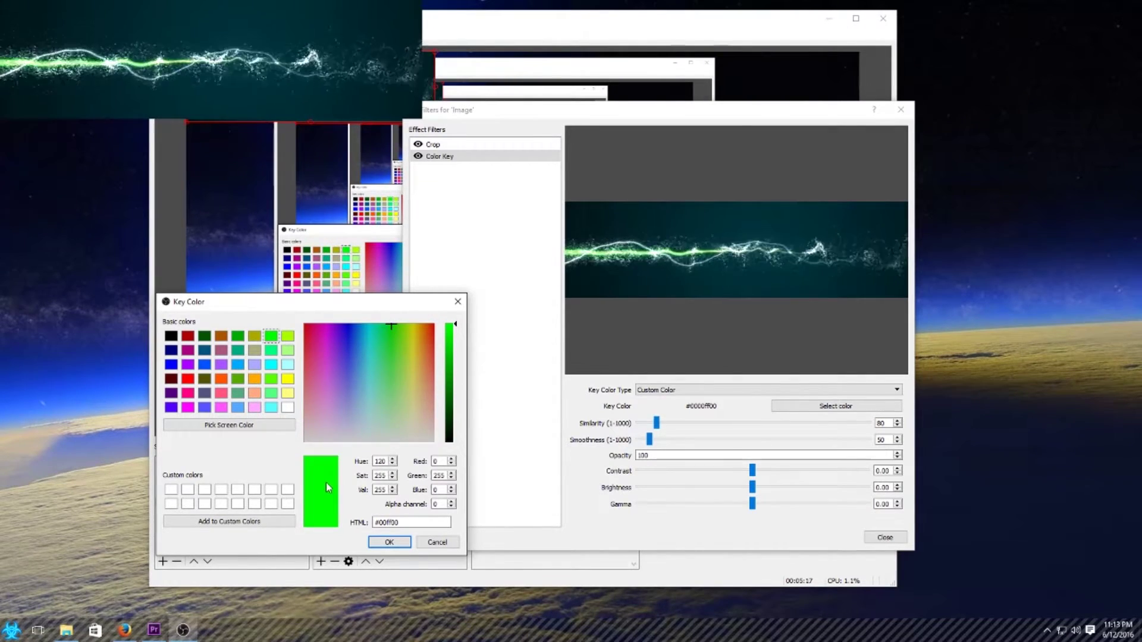
pyautogui.moveTo(335, 399); pyautogui.dragTo(453, 407)
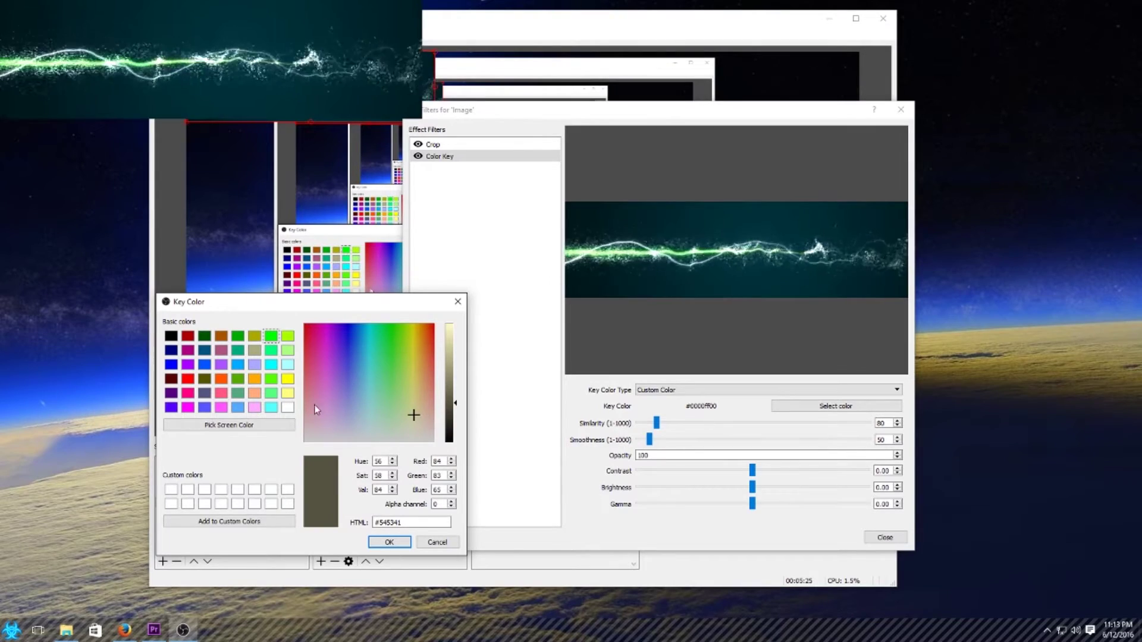
pyautogui.click(230, 426)
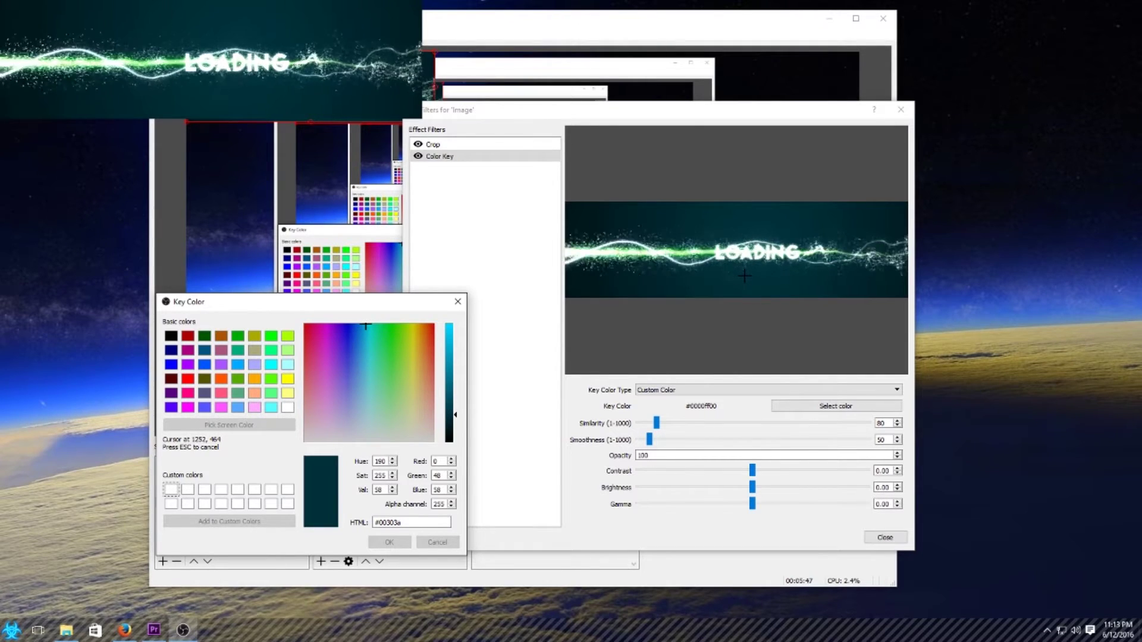
pyautogui.click(744, 276)
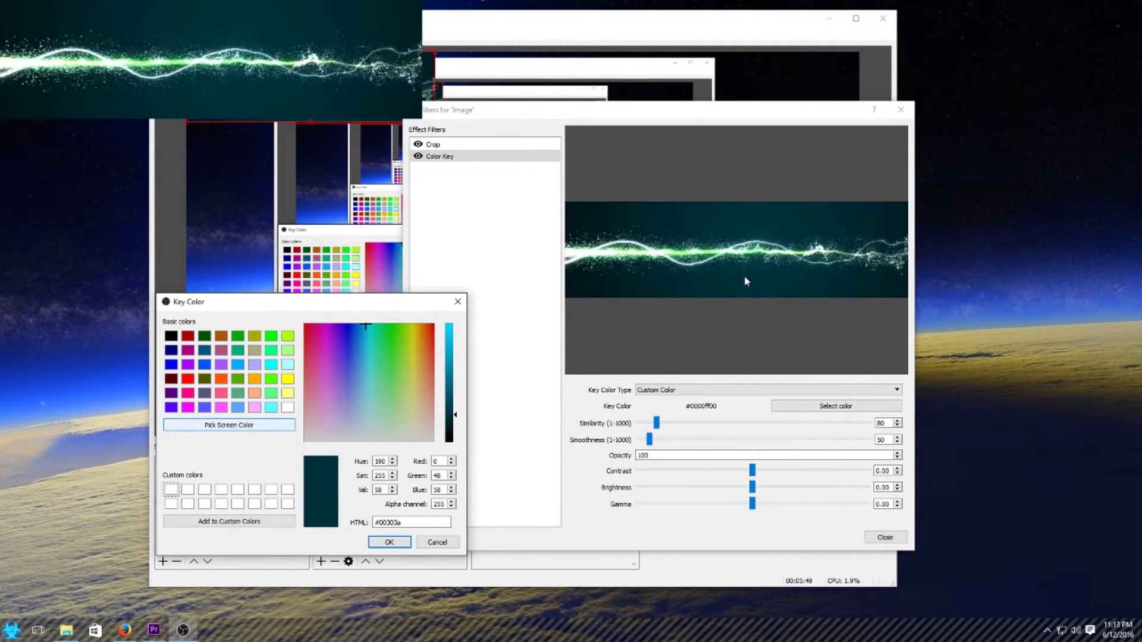
# Apply teal #00303a as the Color Key colour and shift the LOADING image toward the scene centre.
pyautogui.click(388, 542)
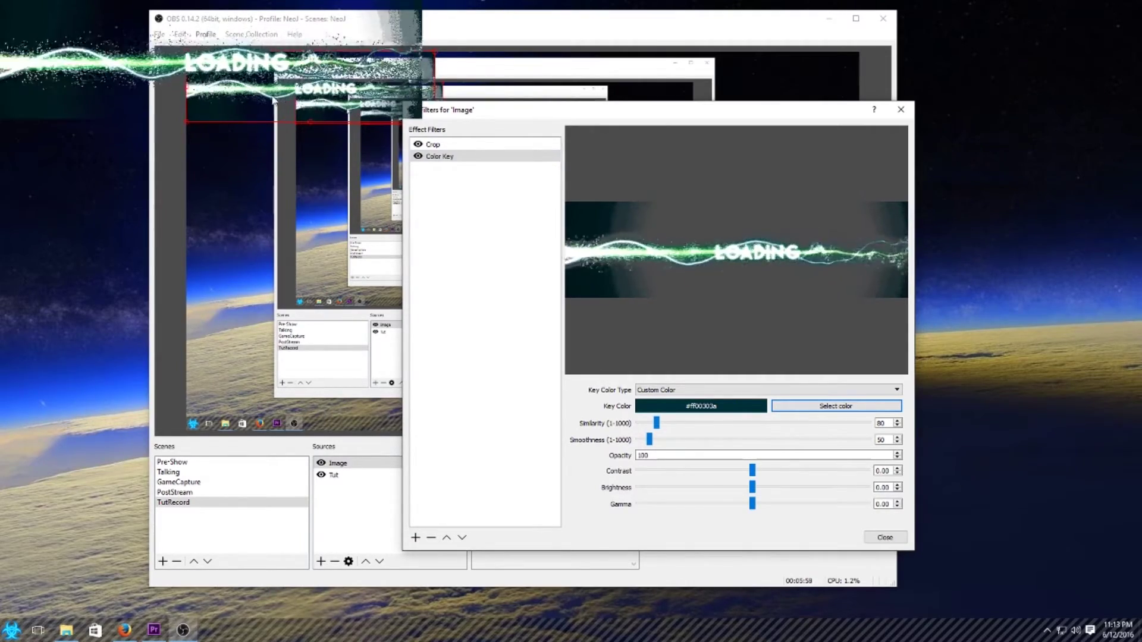
pyautogui.moveTo(498, 116); pyautogui.dragTo(266, 213)
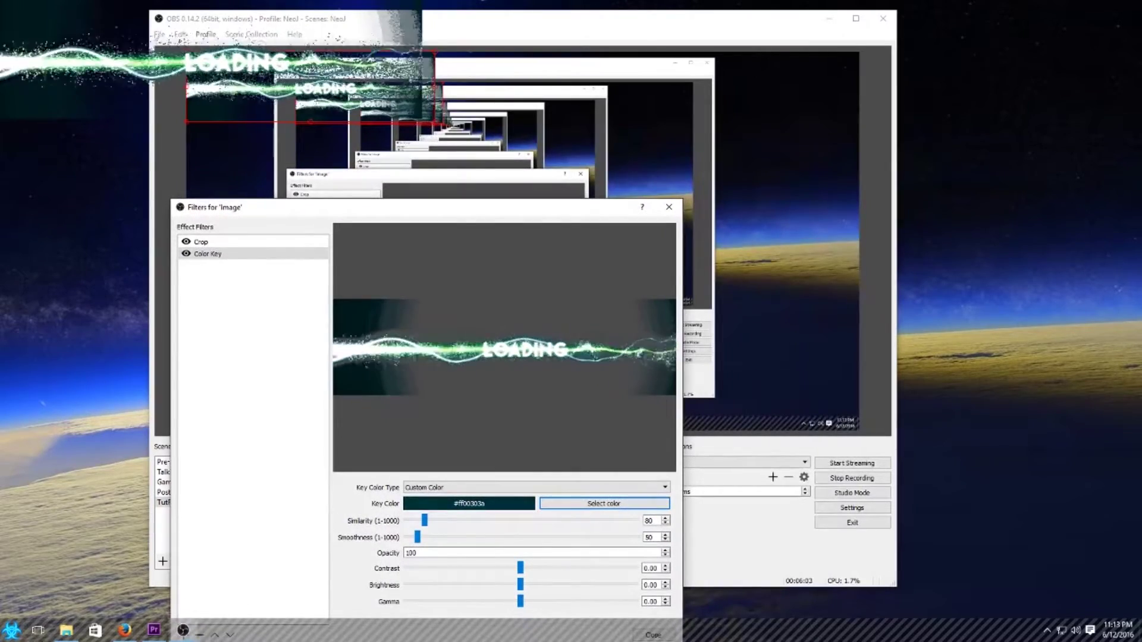
pyautogui.moveTo(320, 70); pyautogui.dragTo(421, 73)
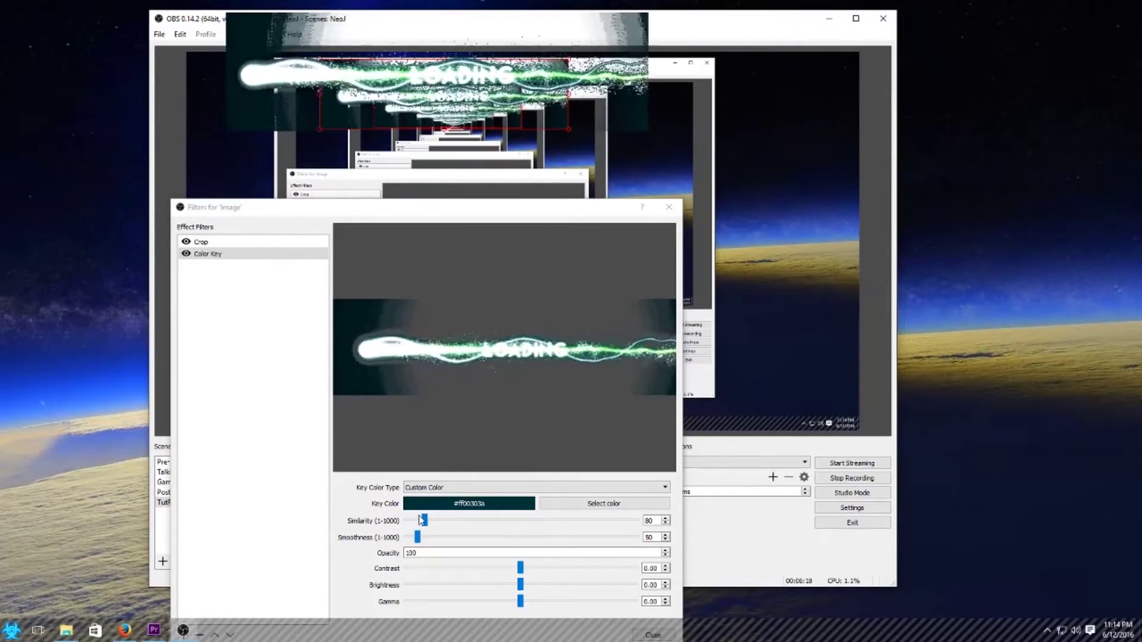
# Set the Color Key Similarity to 255 and Smoothness to 211.
pyautogui.moveTo(424, 521); pyautogui.dragTo(446, 524)
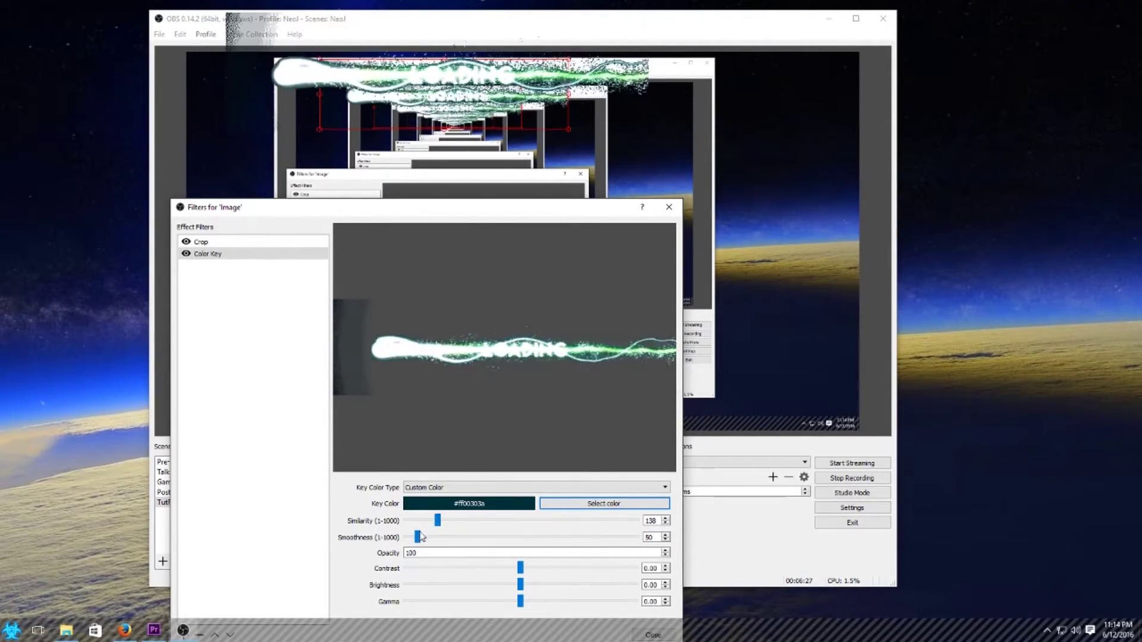
pyautogui.click(418, 538)
pyautogui.moveTo(426, 541); pyautogui.dragTo(445, 522)
pyautogui.click(438, 521)
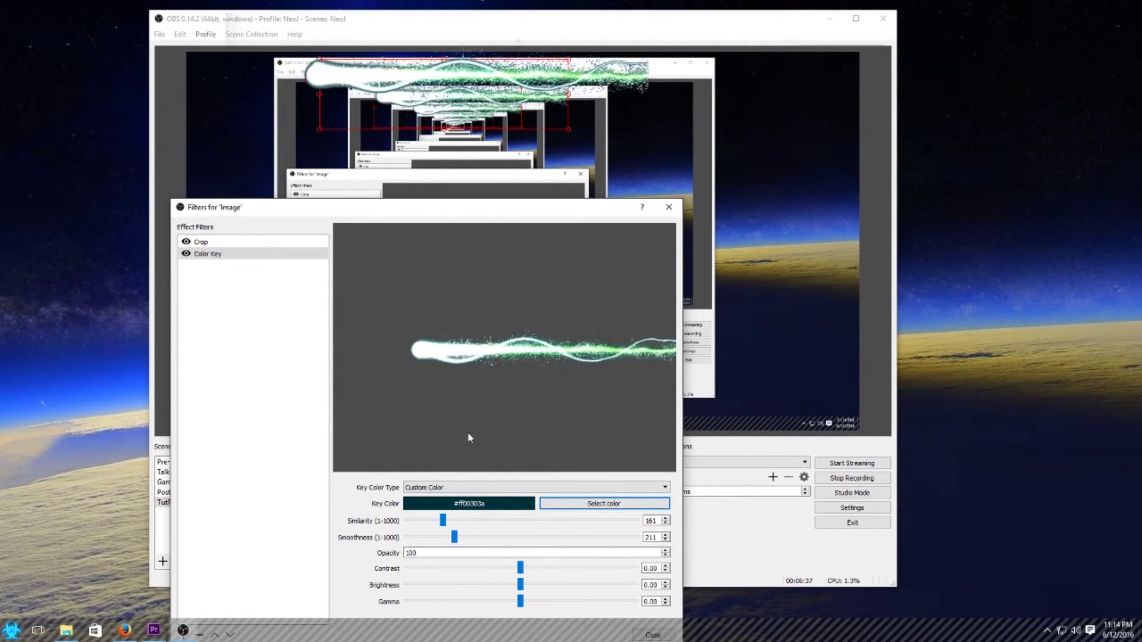
pyautogui.moveTo(445, 524)
pyautogui.mouseDown()
pyautogui.moveTo(404, 523)
pyautogui.moveTo(461, 519)
pyautogui.mouseUp()
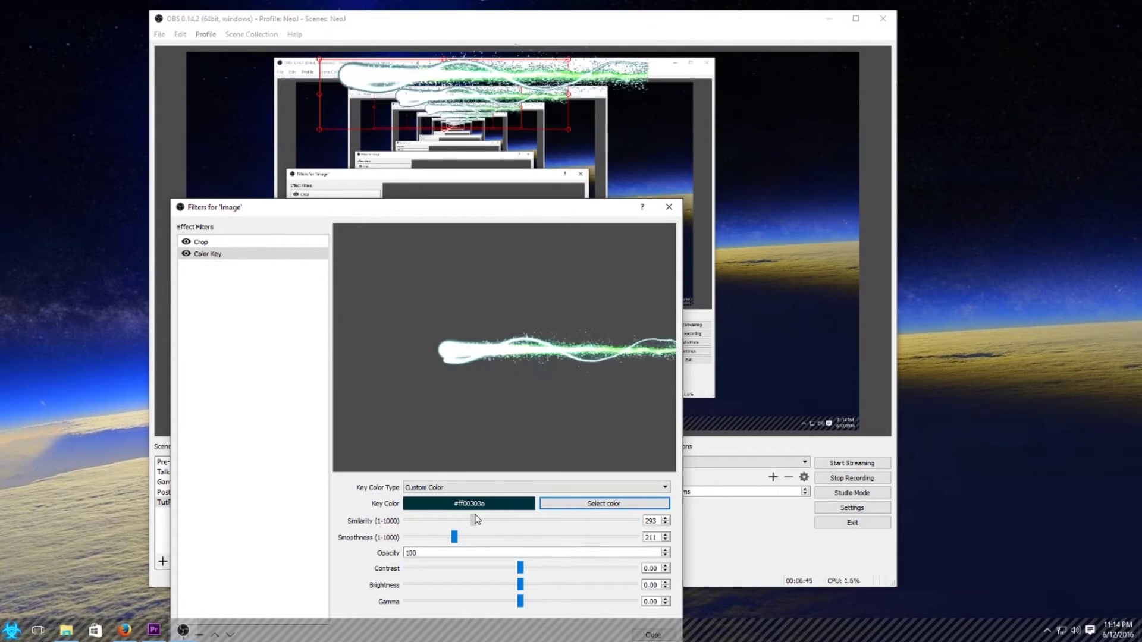
pyautogui.moveTo(475, 519); pyautogui.dragTo(465, 521)
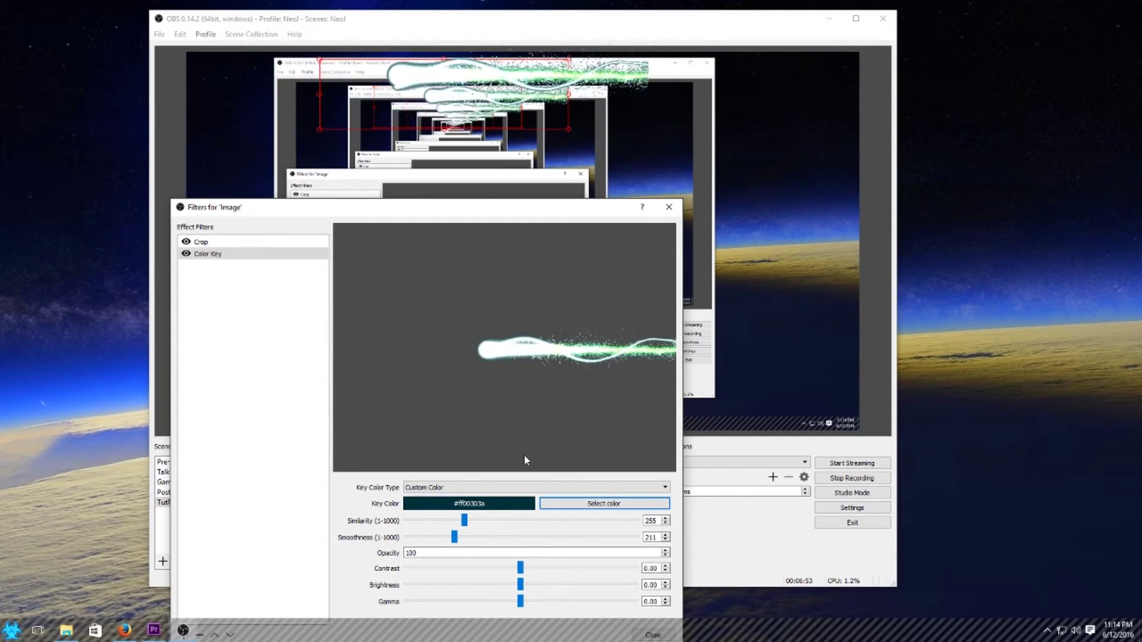
pyautogui.moveTo(562, 206); pyautogui.dragTo(621, 83)
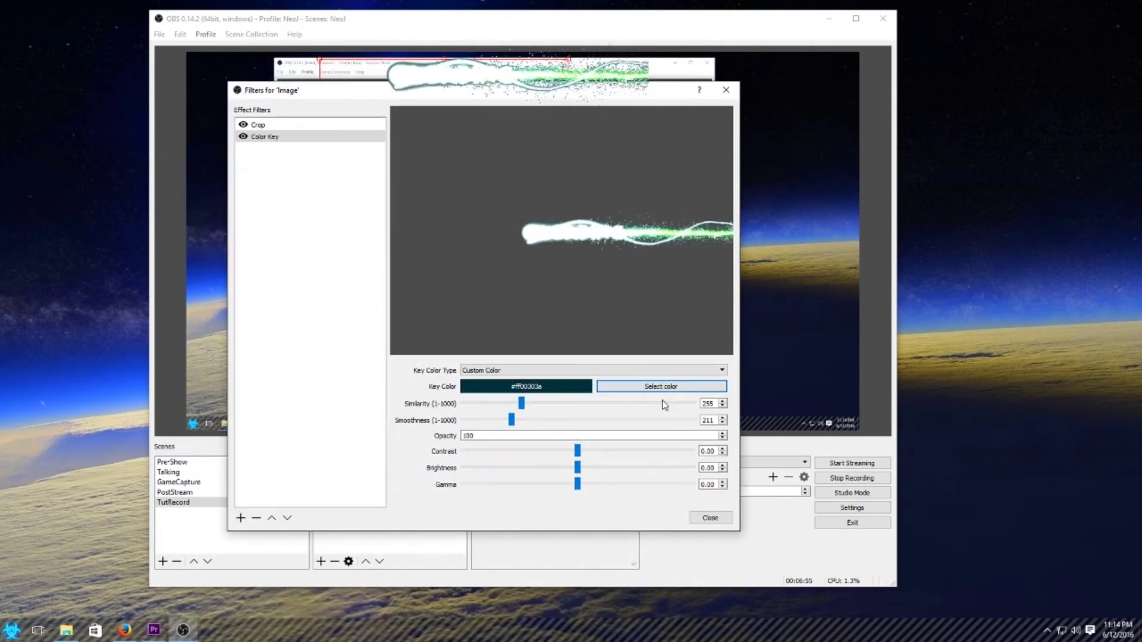
# Close the Filters window and place the keyed LOADING overlay at the scene's lower right.
pyautogui.click(712, 512)
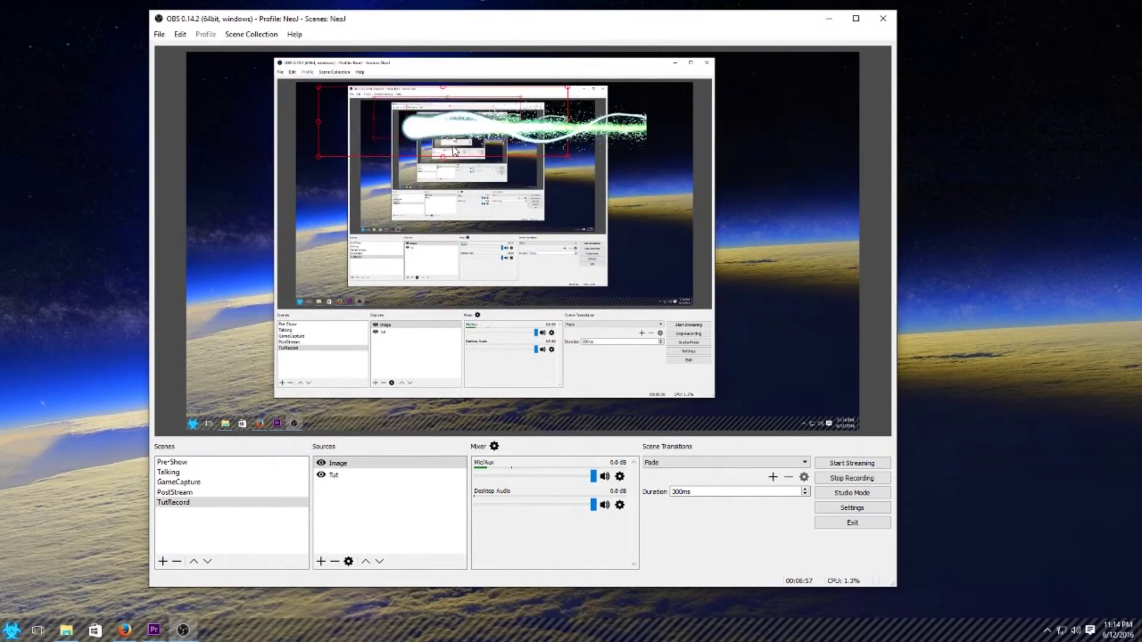
pyautogui.moveTo(455, 151)
pyautogui.mouseDown()
pyautogui.moveTo(410, 221)
pyautogui.moveTo(536, 315)
pyautogui.moveTo(547, 384)
pyautogui.moveTo(504, 290)
pyautogui.mouseUp()
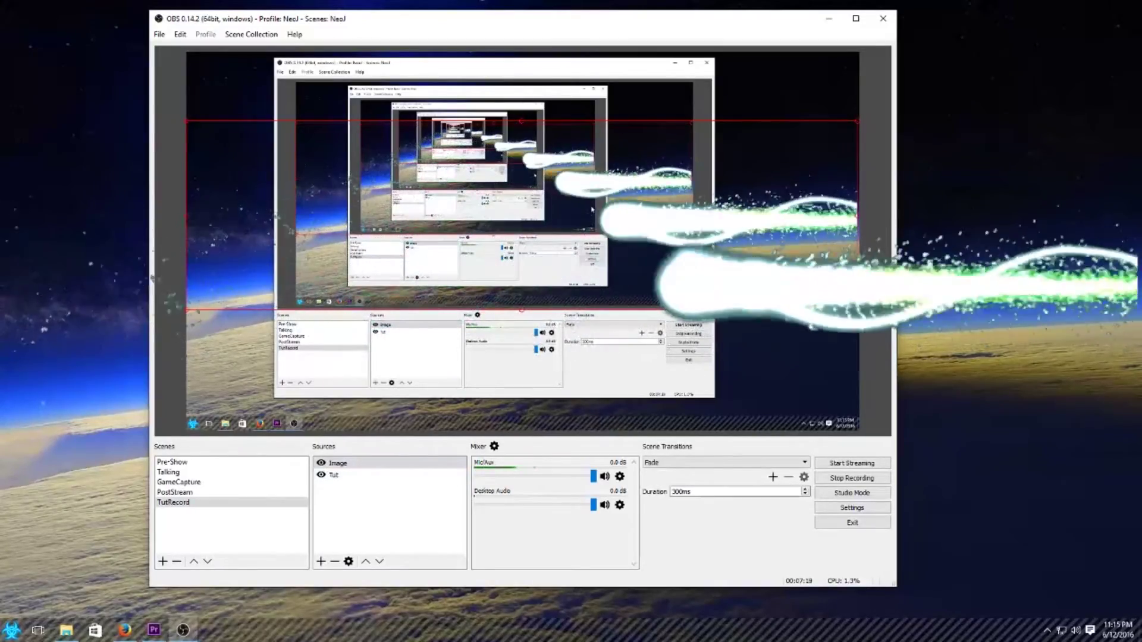
pyautogui.click(359, 513)
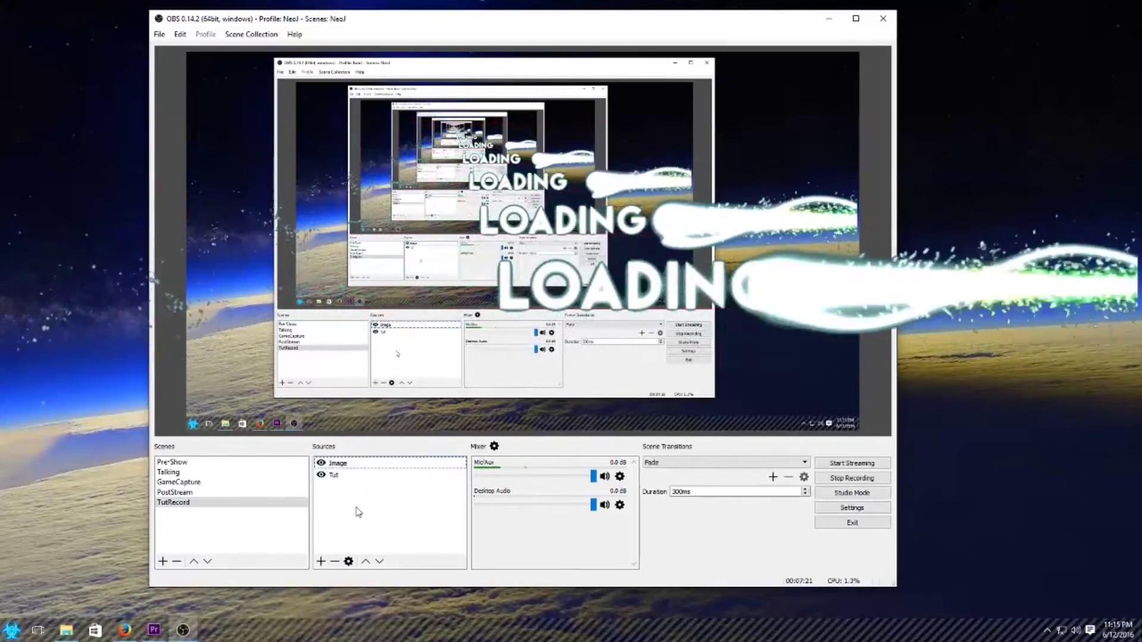